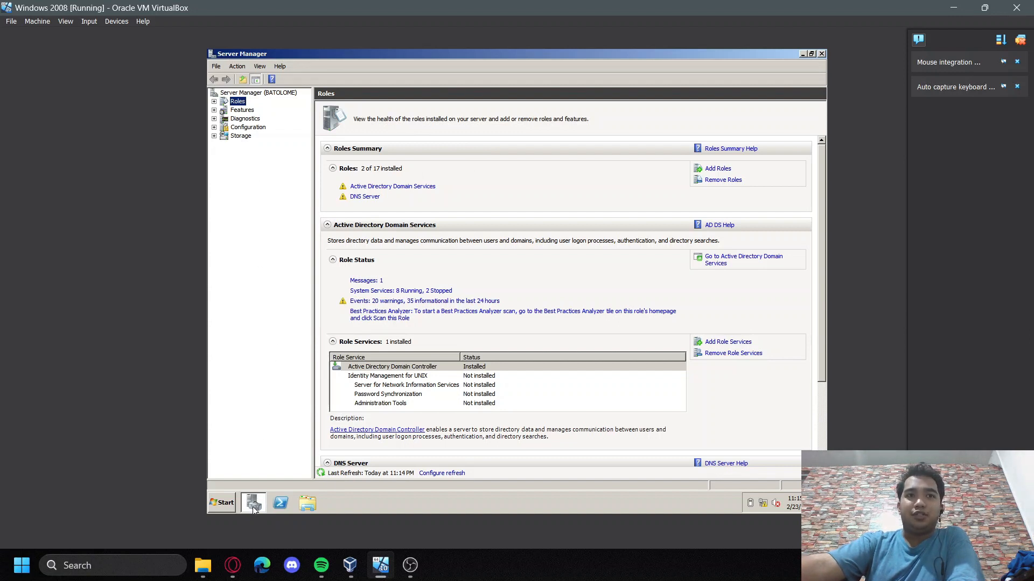
# Start adding a server role, select DHCP Server, and continue past its introduction to the network connection bindings
pyautogui.click(716, 169)
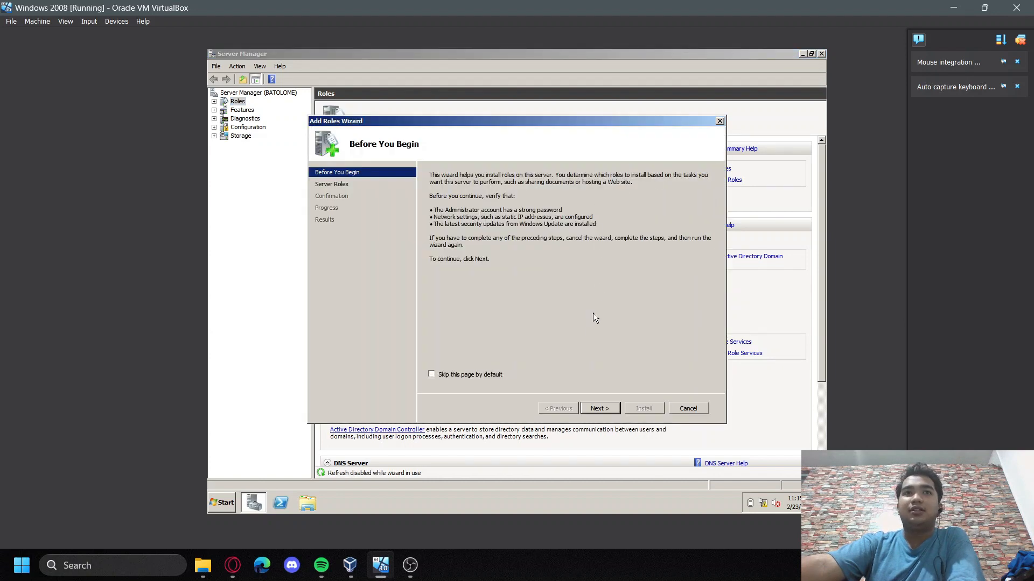
pyautogui.click(603, 412)
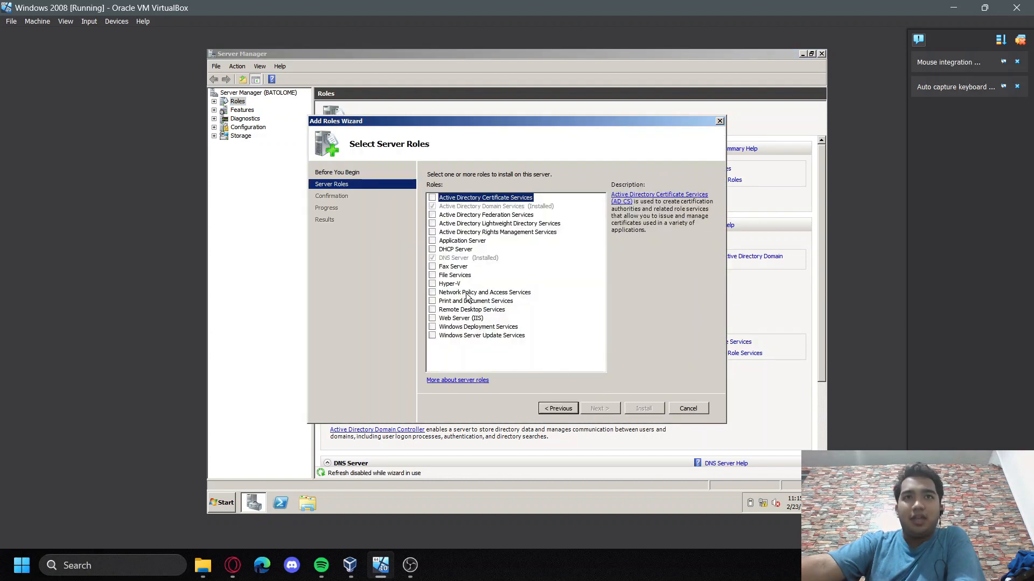
pyautogui.click(432, 249)
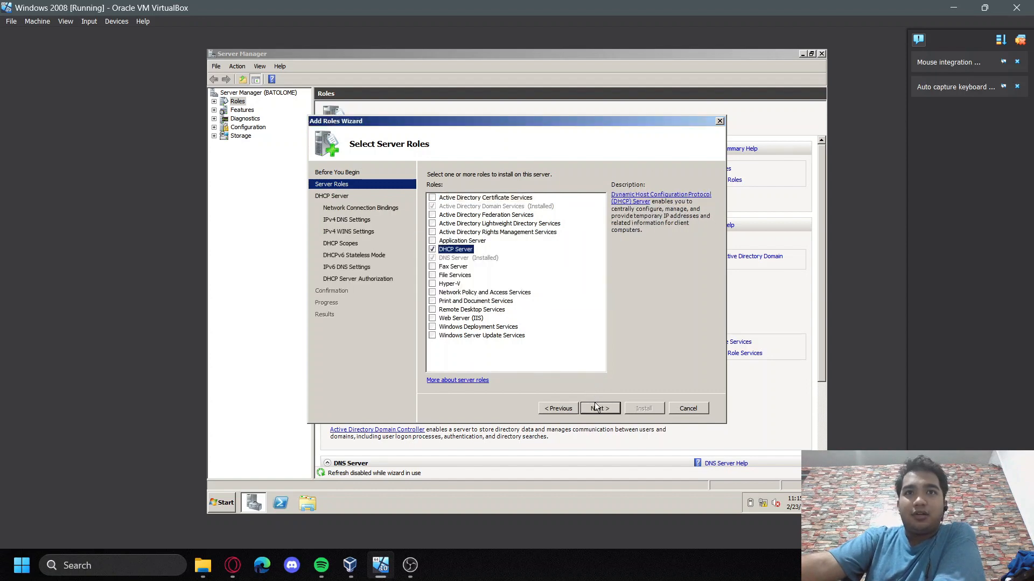
pyautogui.click(596, 408)
pyautogui.click(596, 408)
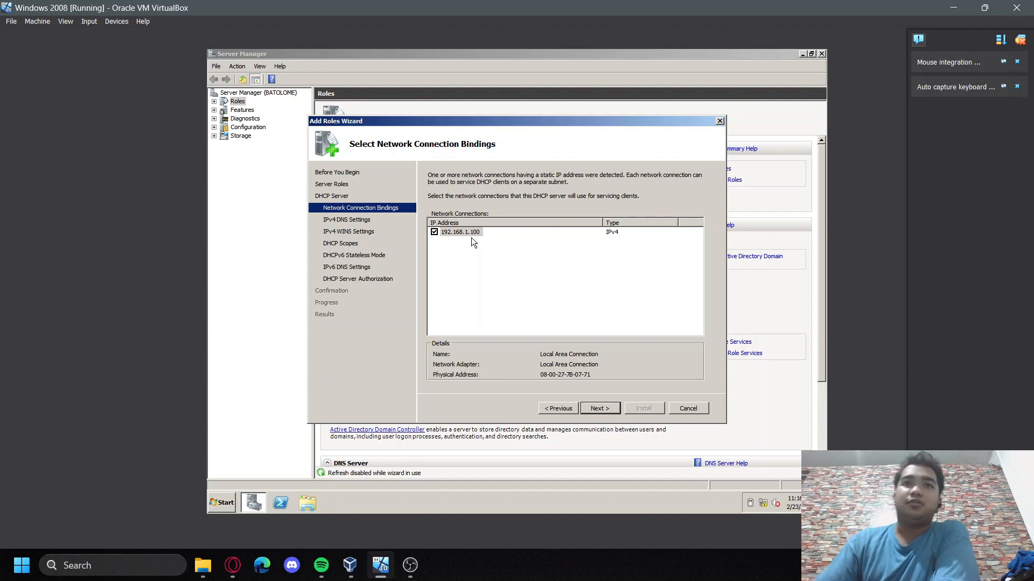
# Accept the 192.168.1.100 binding and the default DNS, WINS and DHCPv6 settings for the DHCP role, without defining any scopes
pyautogui.click(609, 410)
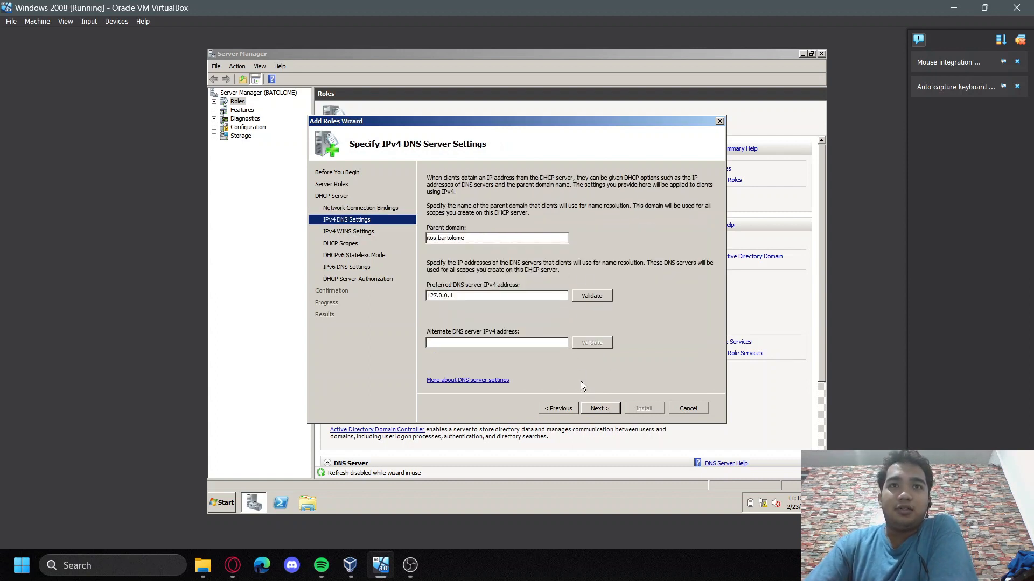
pyautogui.click(607, 408)
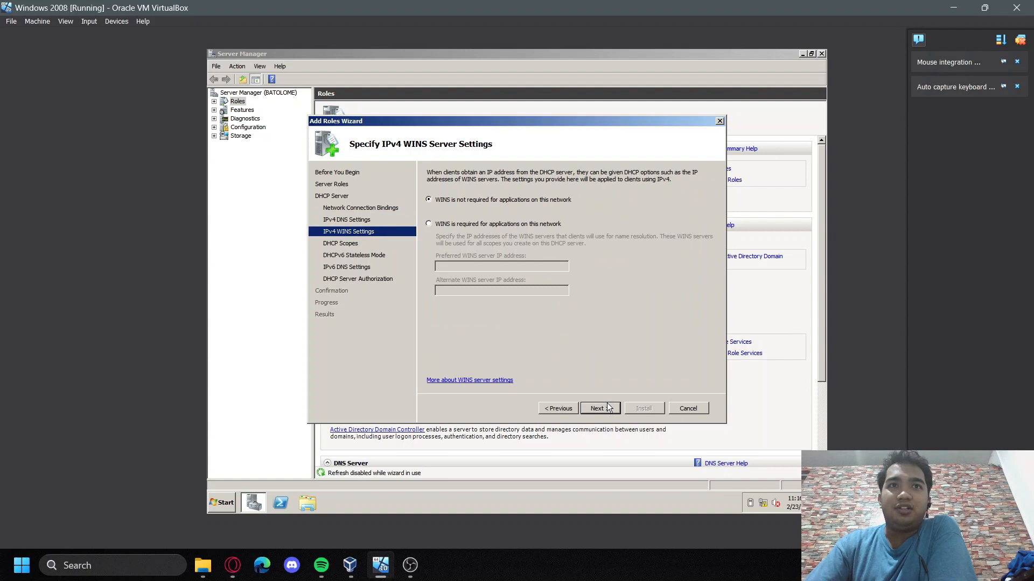
pyautogui.click(609, 407)
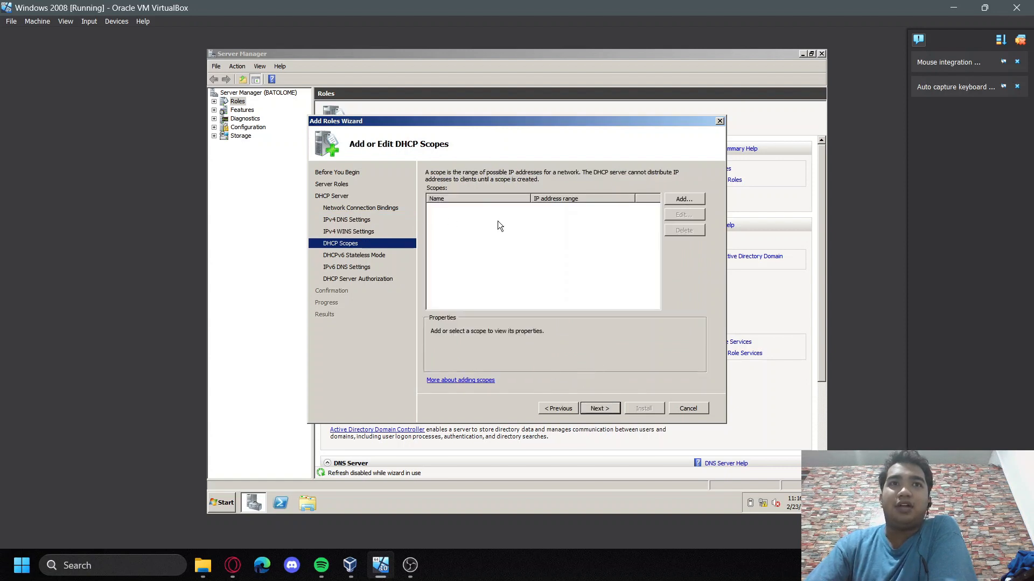
pyautogui.click(599, 409)
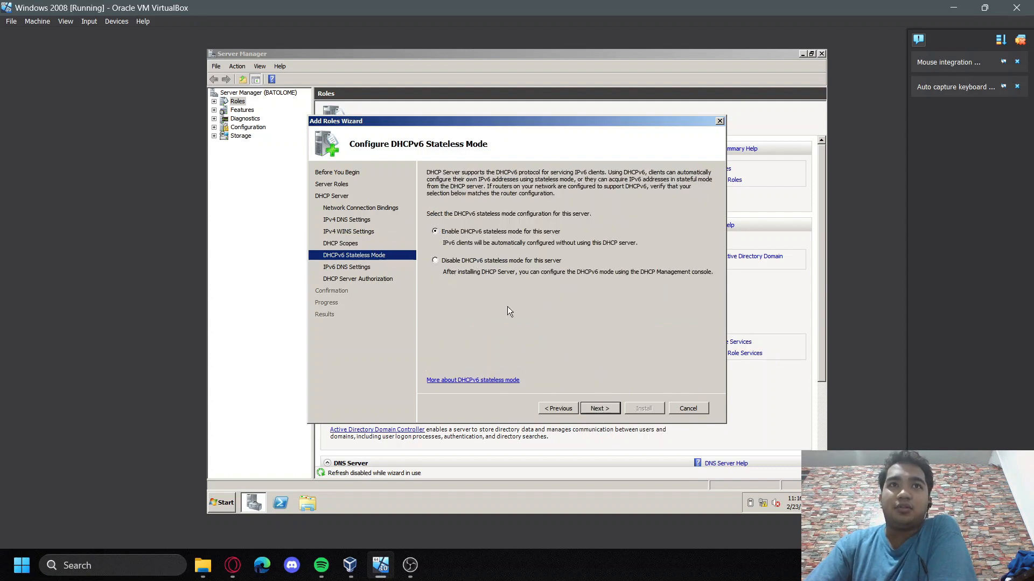
pyautogui.click(599, 408)
pyautogui.click(599, 407)
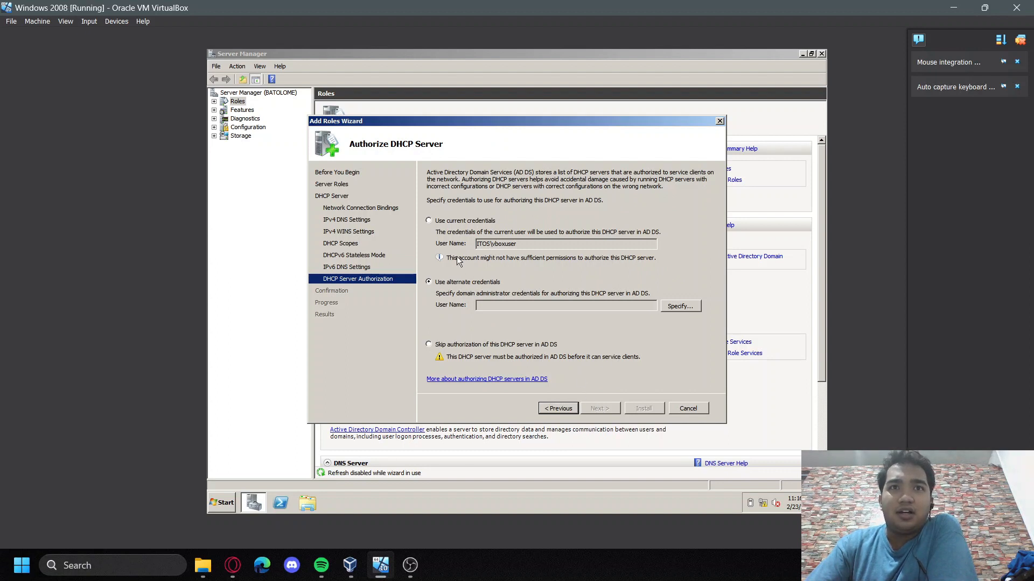
# Authorize the DHCP server with the current credentials and install the role
pyautogui.click(428, 221)
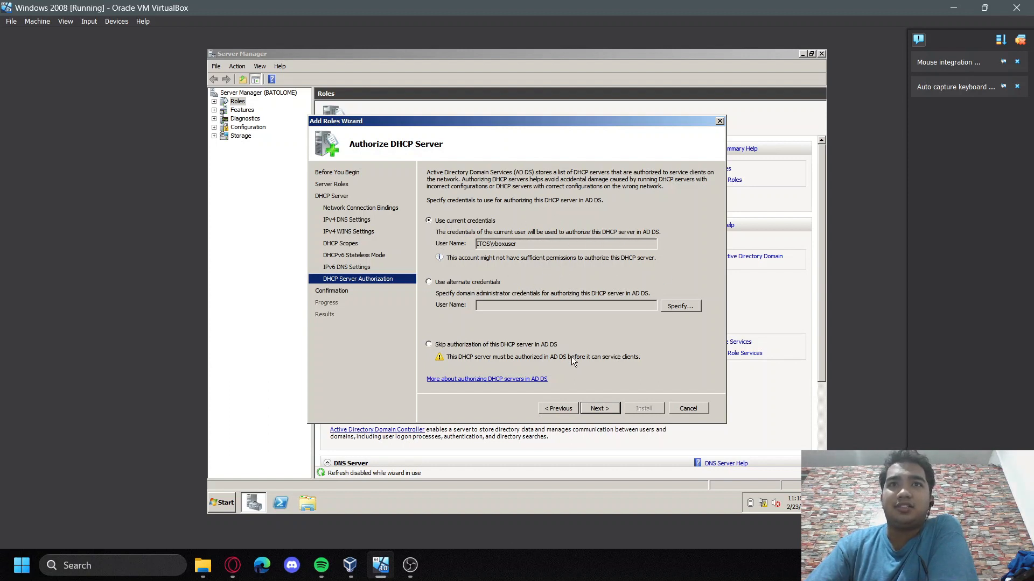
pyautogui.click(597, 410)
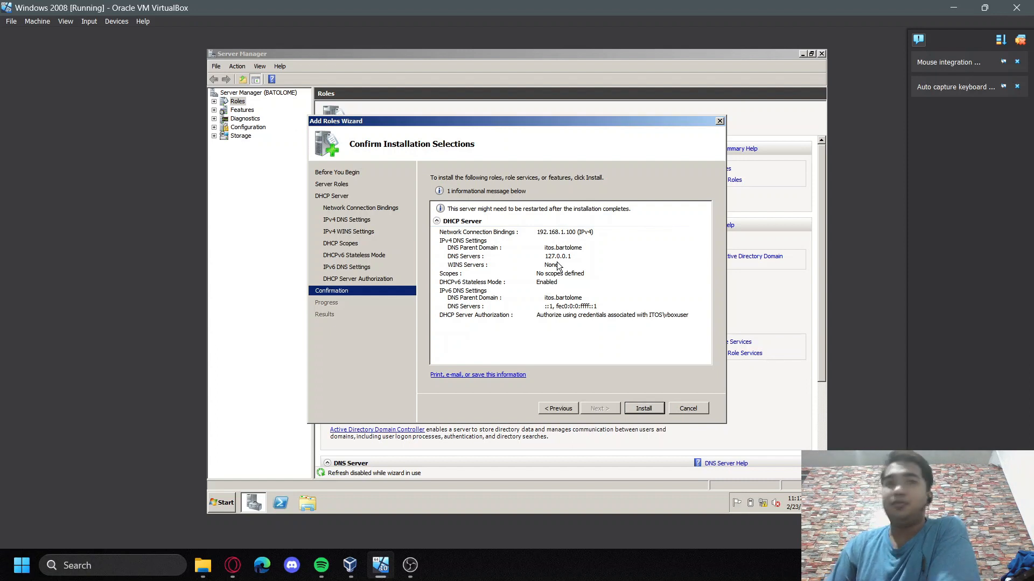
pyautogui.click(645, 409)
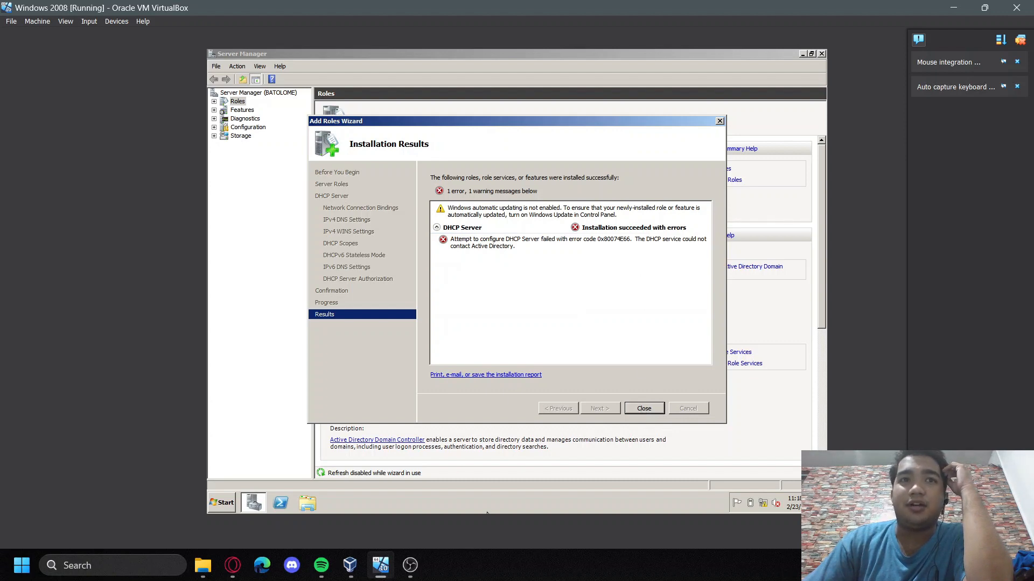
pyautogui.moveTo(411, 565)
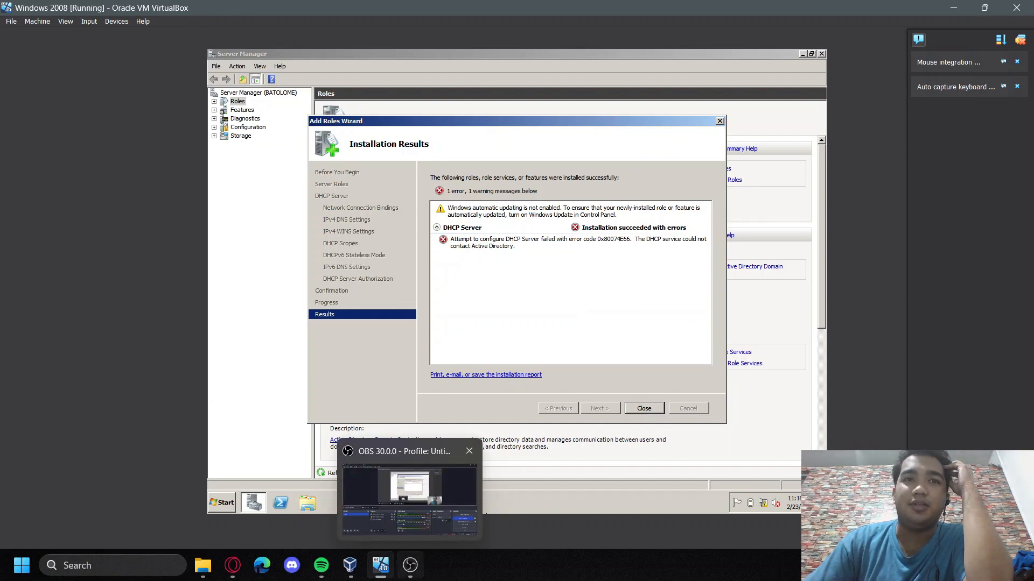
pyautogui.click(410, 565)
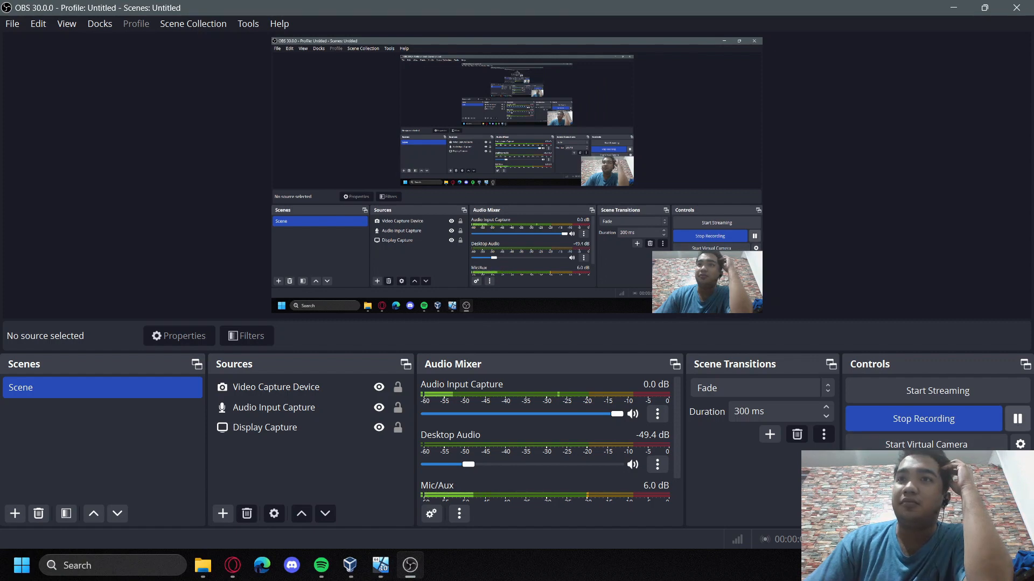
pyautogui.click(380, 566)
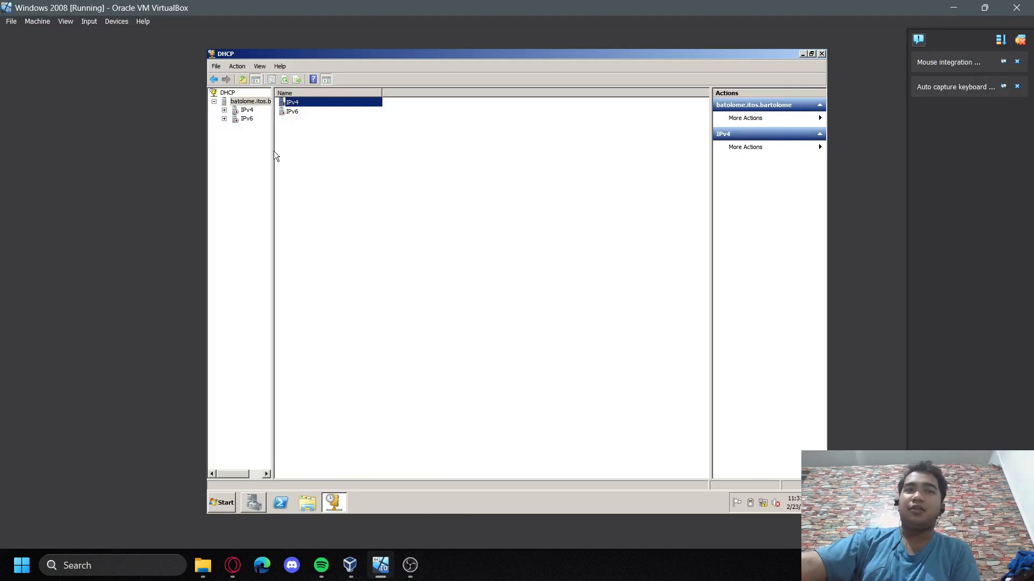
# Start a new scope under the server's IPv4 node and name it "s2a boys"
pyautogui.click(224, 110)
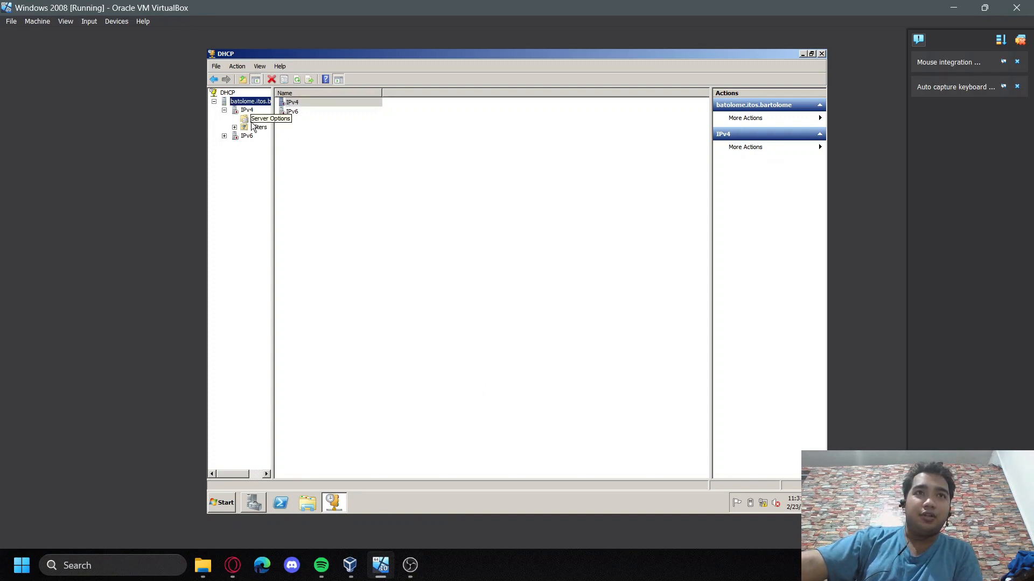
pyautogui.click(247, 112)
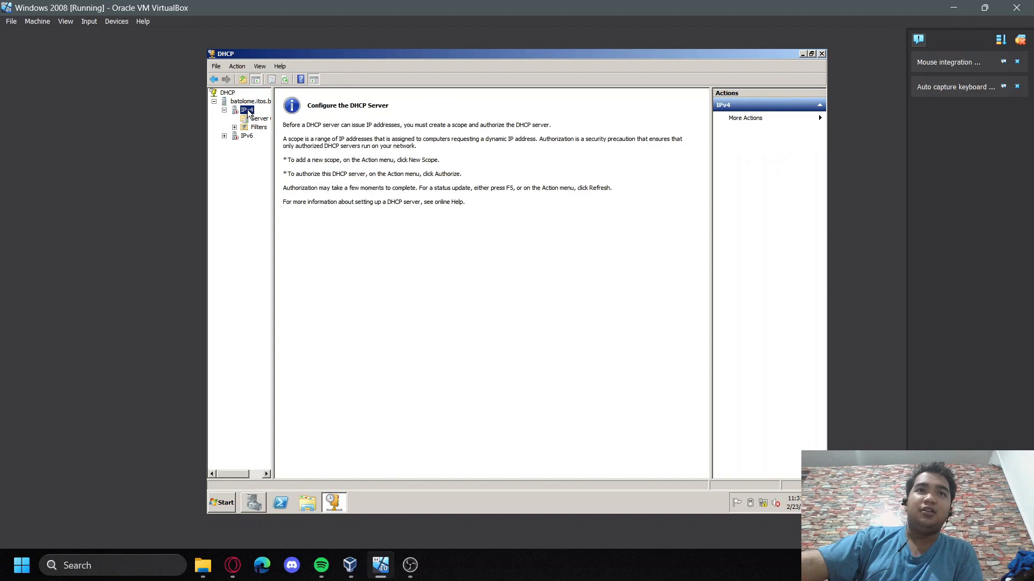
pyautogui.rightClick(248, 112)
pyautogui.click(275, 129)
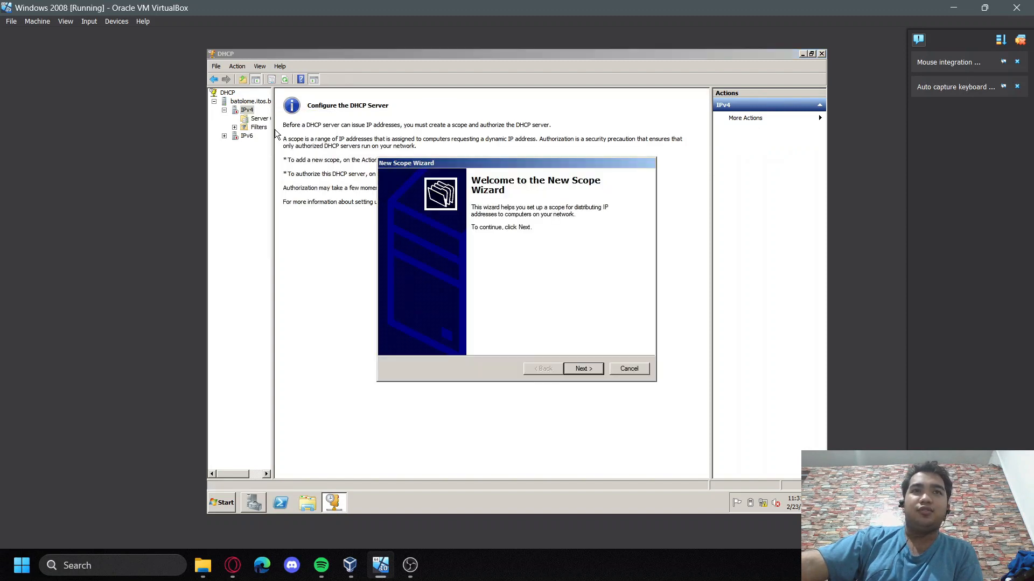
pyautogui.click(590, 368)
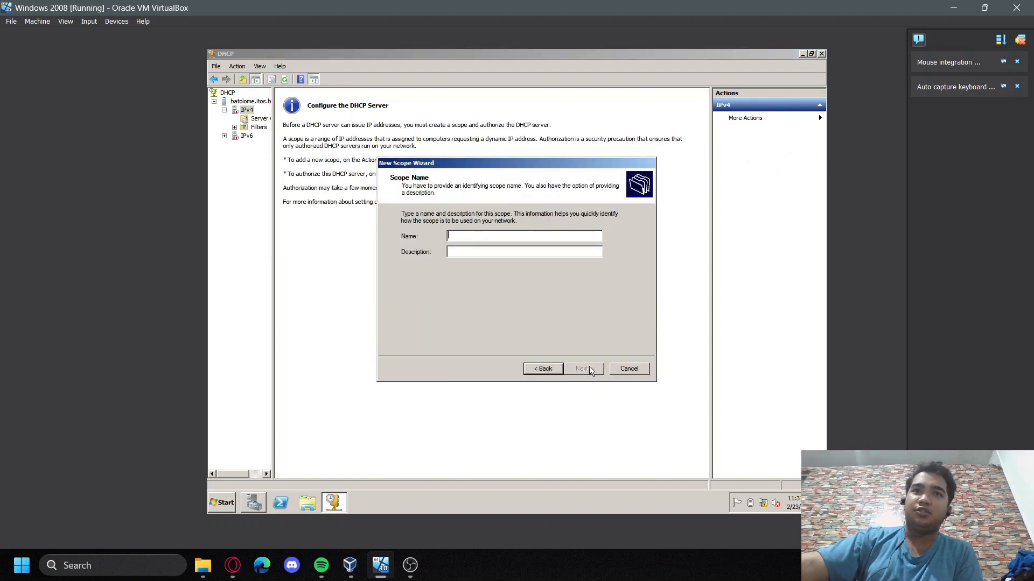
pyautogui.click(474, 240)
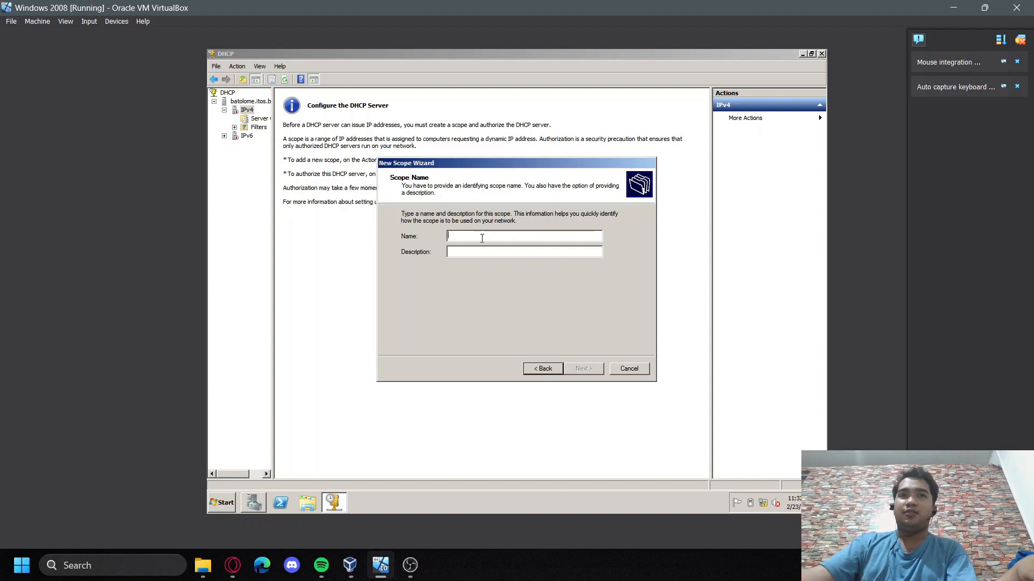
pyautogui.write('s2')
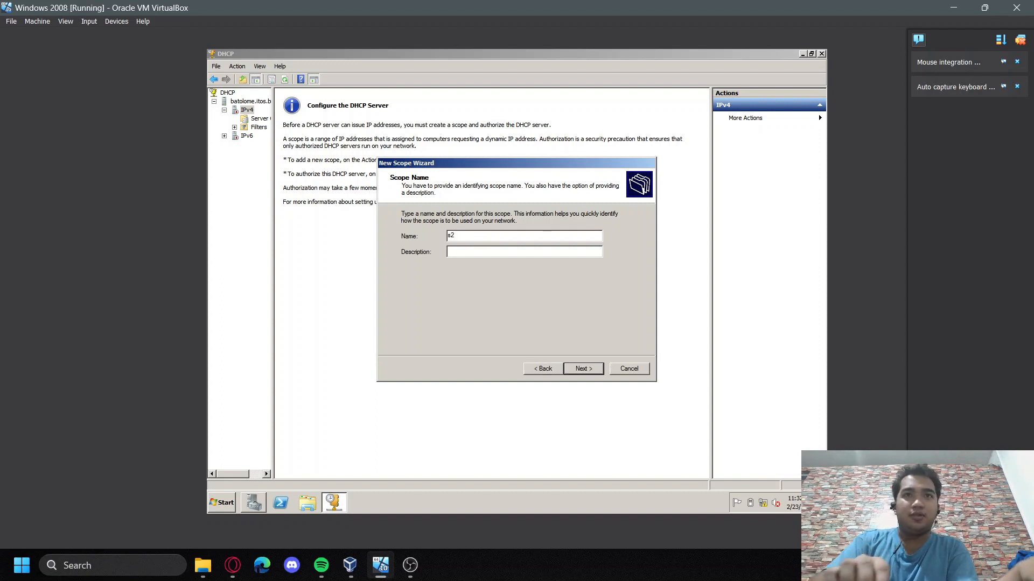
pyautogui.write('a boys')
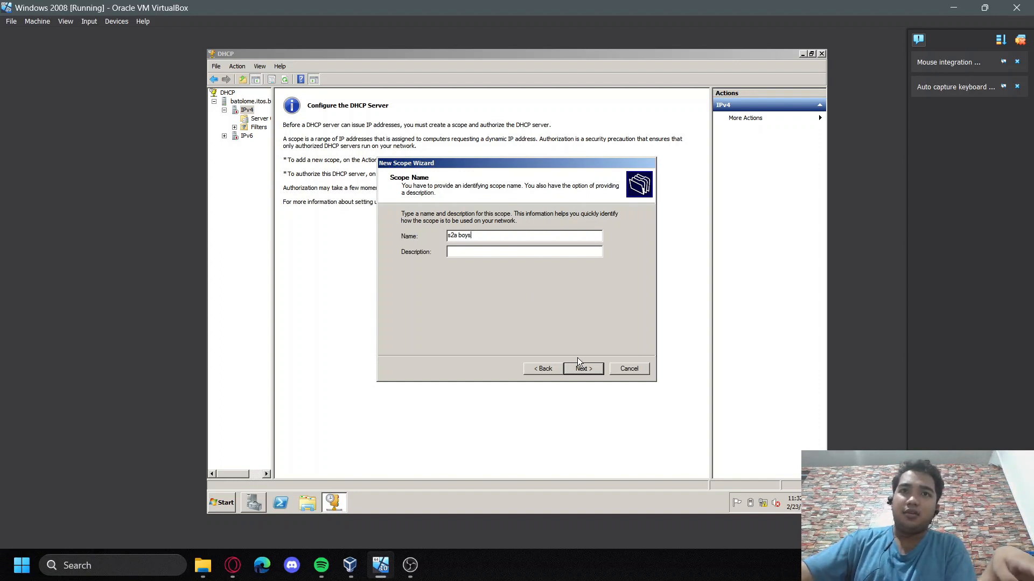
pyautogui.click(582, 369)
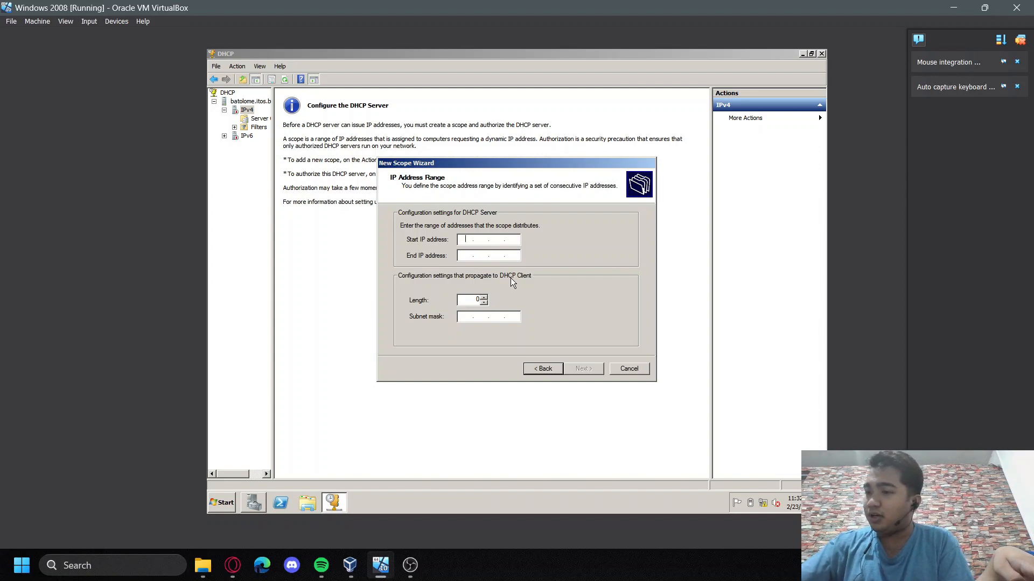
# Try to set the scope's address range from 10.0.0.0 to 10.0.0.25 and continue
pyautogui.write('10')
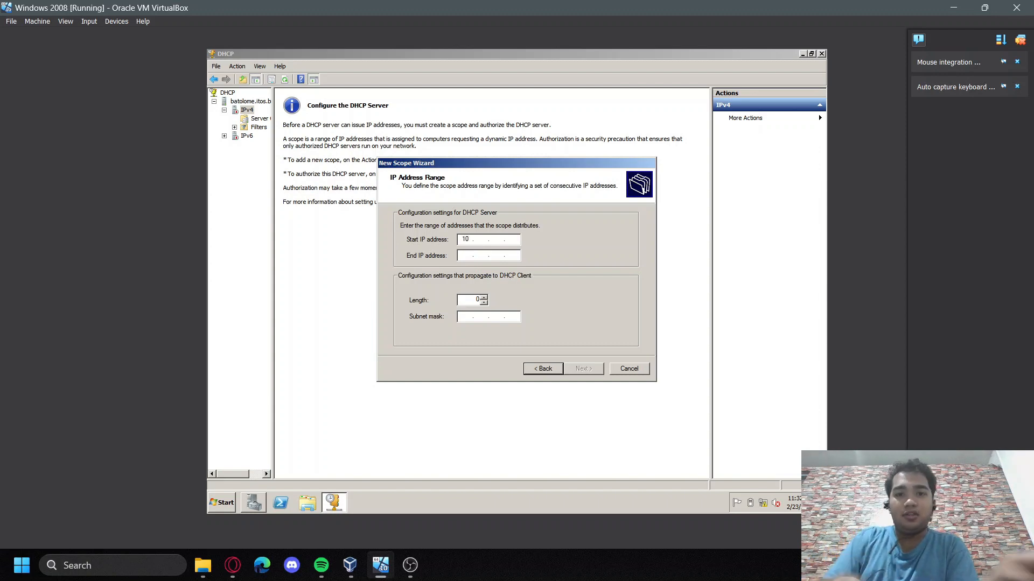
pyautogui.write('.0.0')
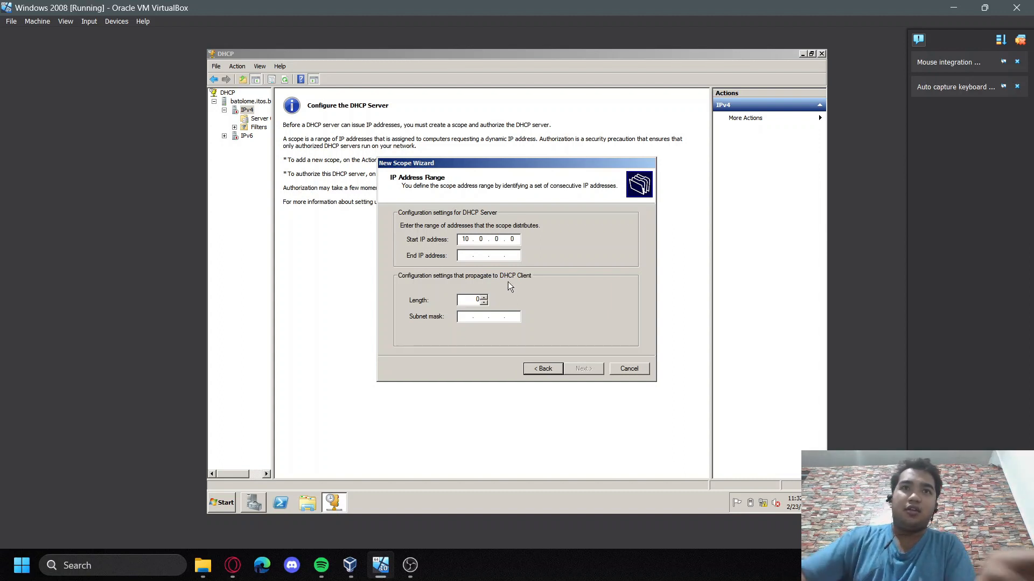
pyautogui.click(463, 255)
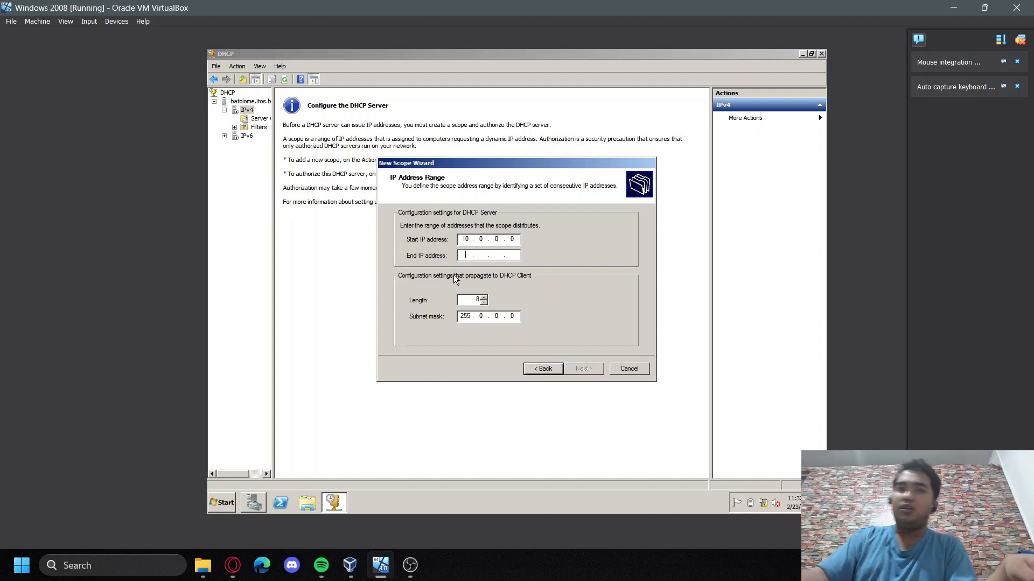
pyautogui.write('1')
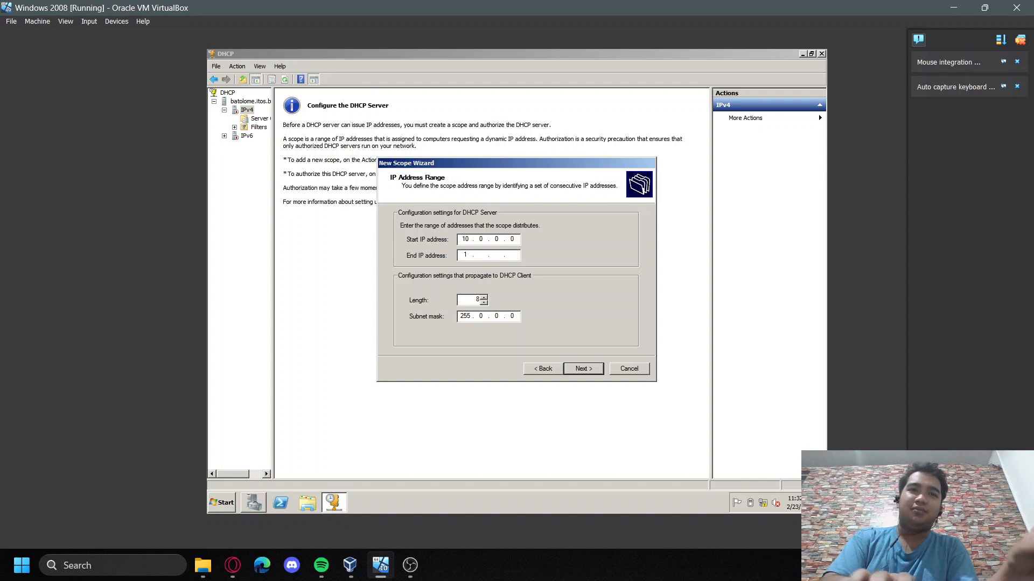
pyautogui.write('0')
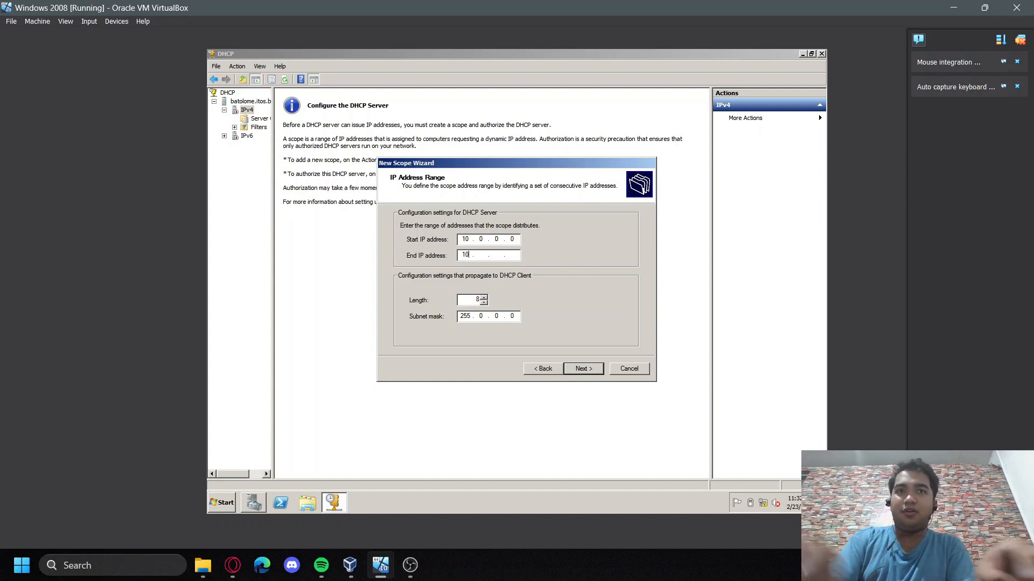
pyautogui.click(487, 259)
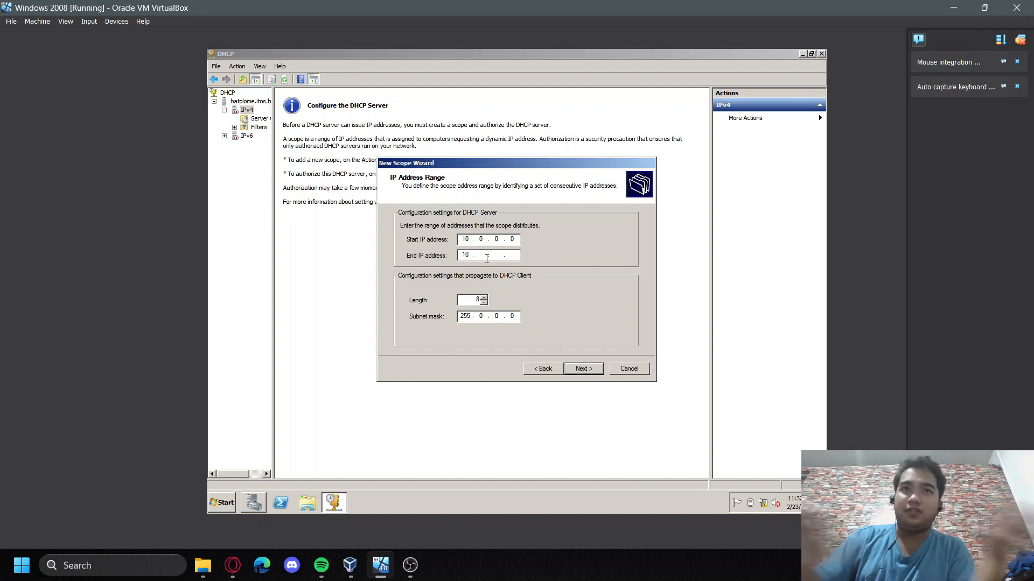
pyautogui.write('0.0.')
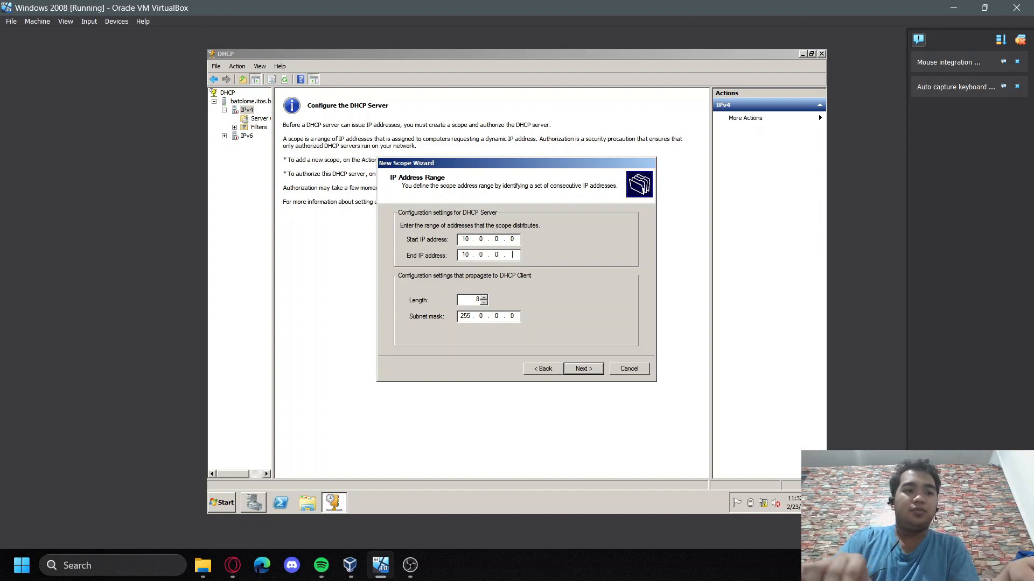
pyautogui.write('25')
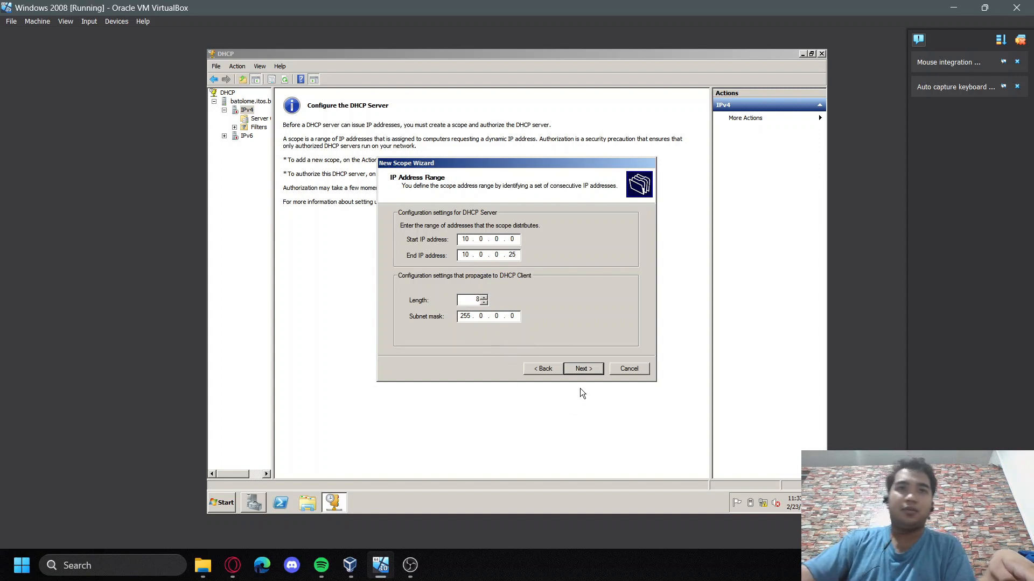
pyautogui.click(589, 372)
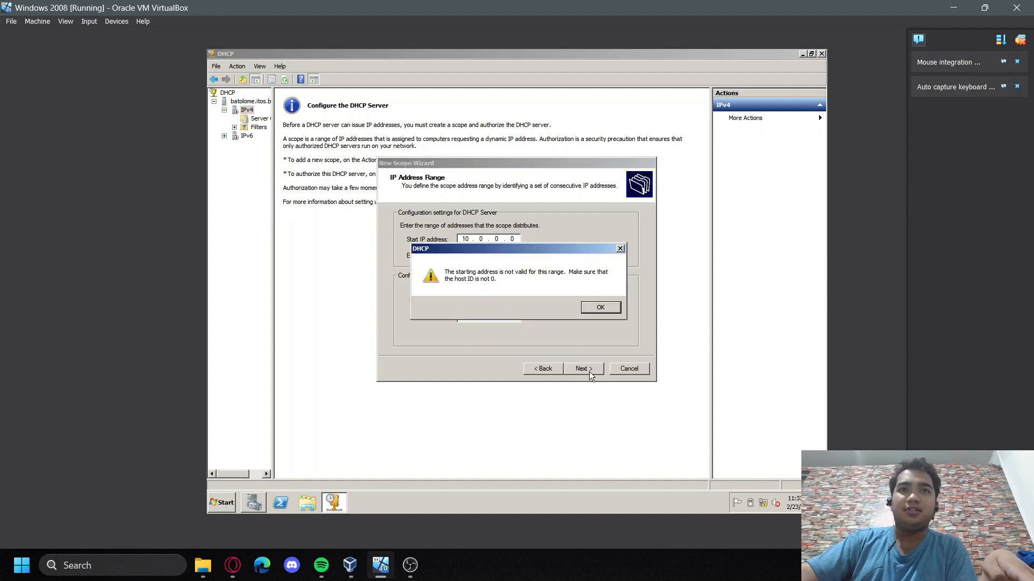
# Dismiss the address warning and change the scope's start IP address to 10.0.0.1
pyautogui.click(601, 311)
pyautogui.click(513, 240)
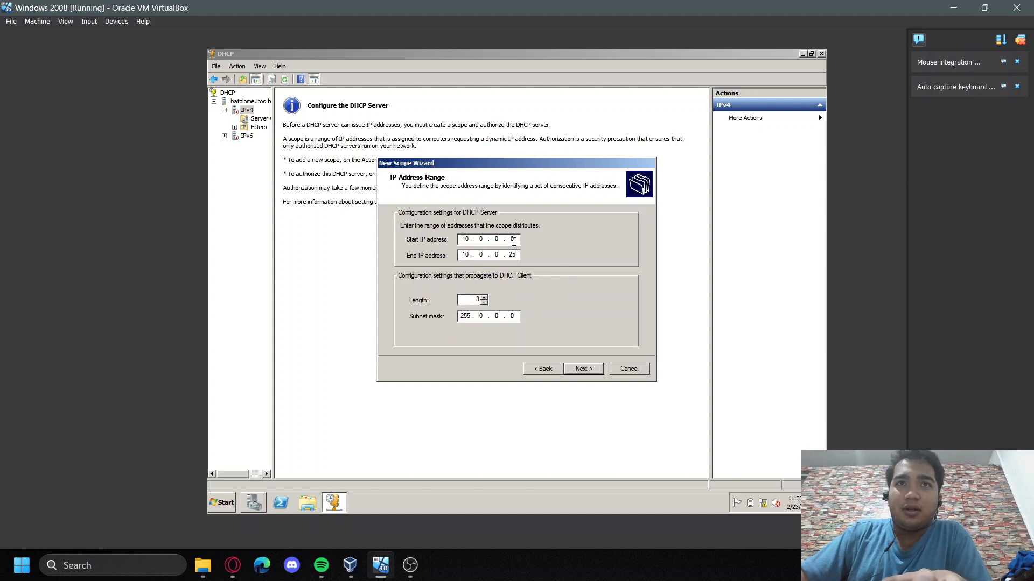
pyautogui.press('BackSpace')
pyautogui.write('1')
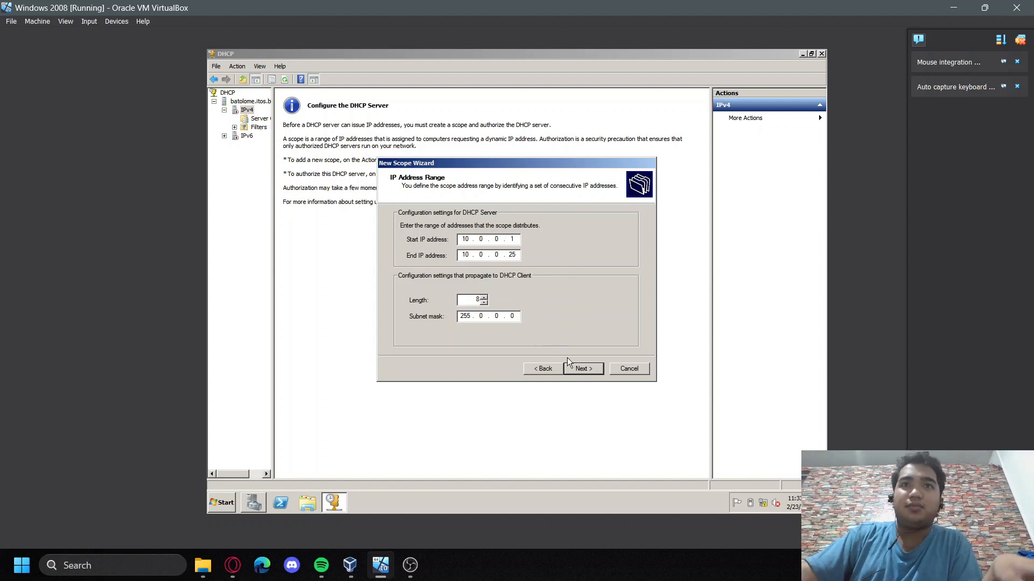
# Set the scope's end IP address to 10.0.0.26 and accept the address range
pyautogui.click(520, 254)
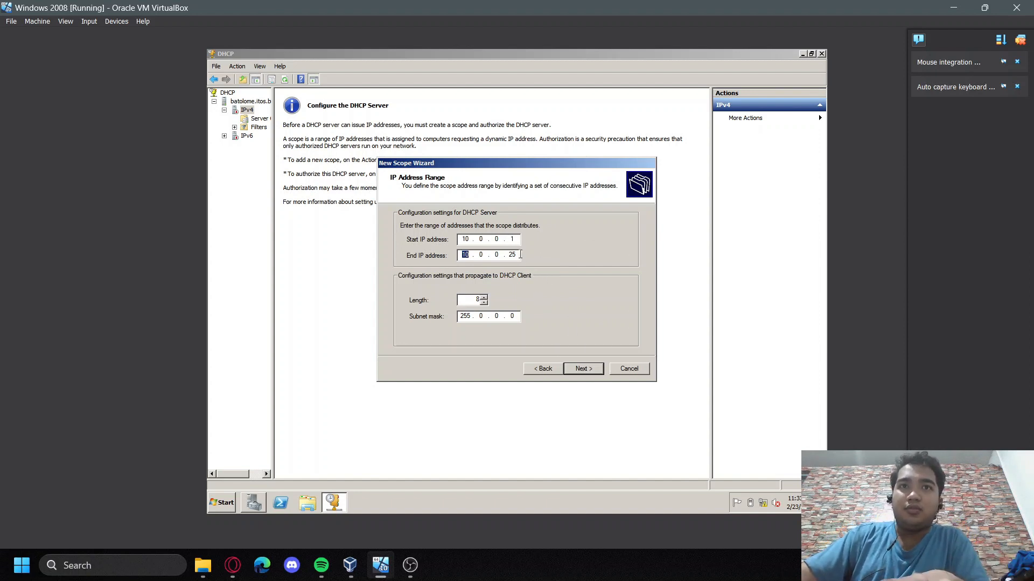
pyautogui.click(516, 254)
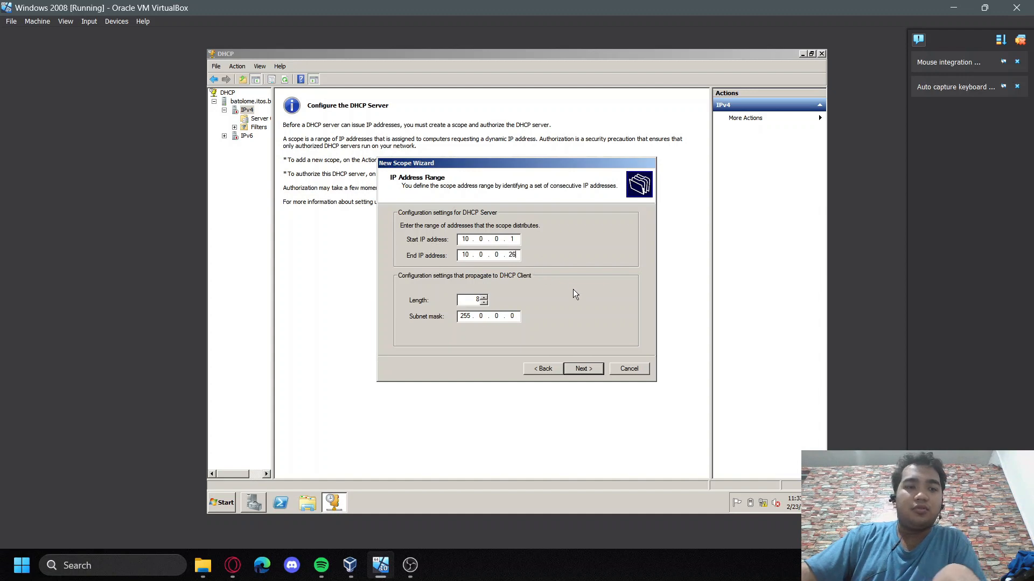
pyautogui.click(584, 368)
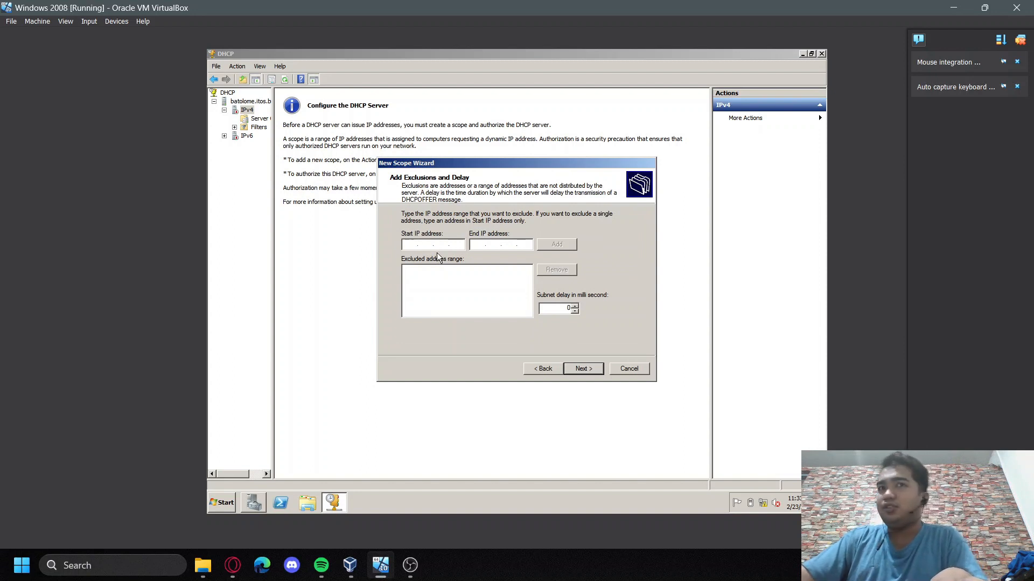
# Add the single address 10.0.0.1 to the scope's excluded addresses
pyautogui.write('1')
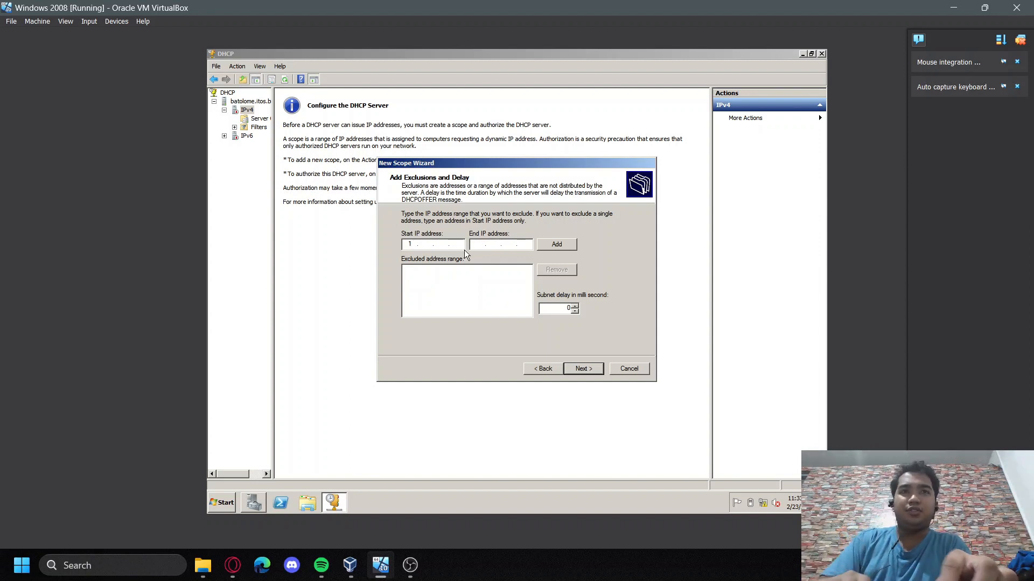
pyautogui.write('0 . ')
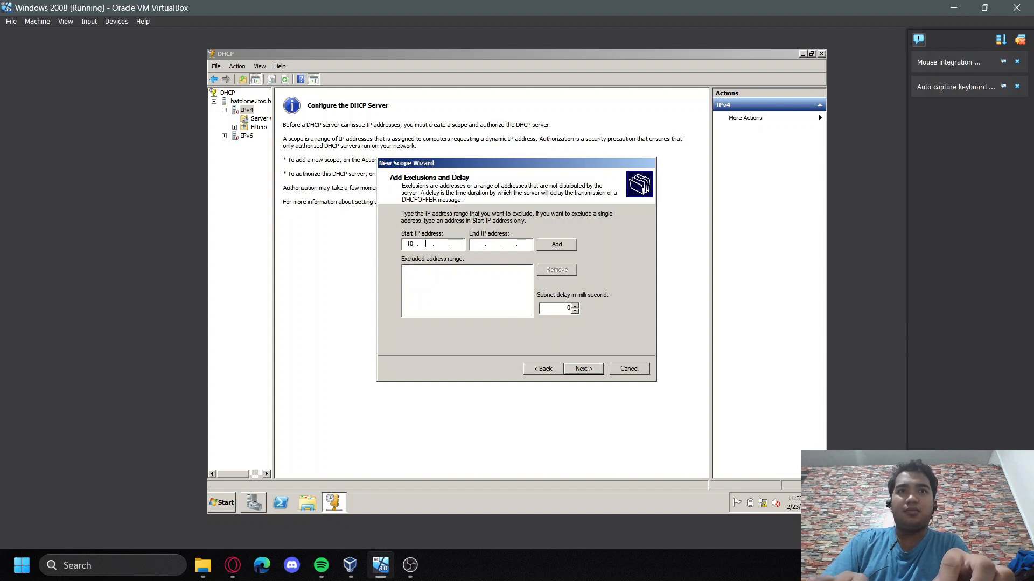
pyautogui.write('0 .')
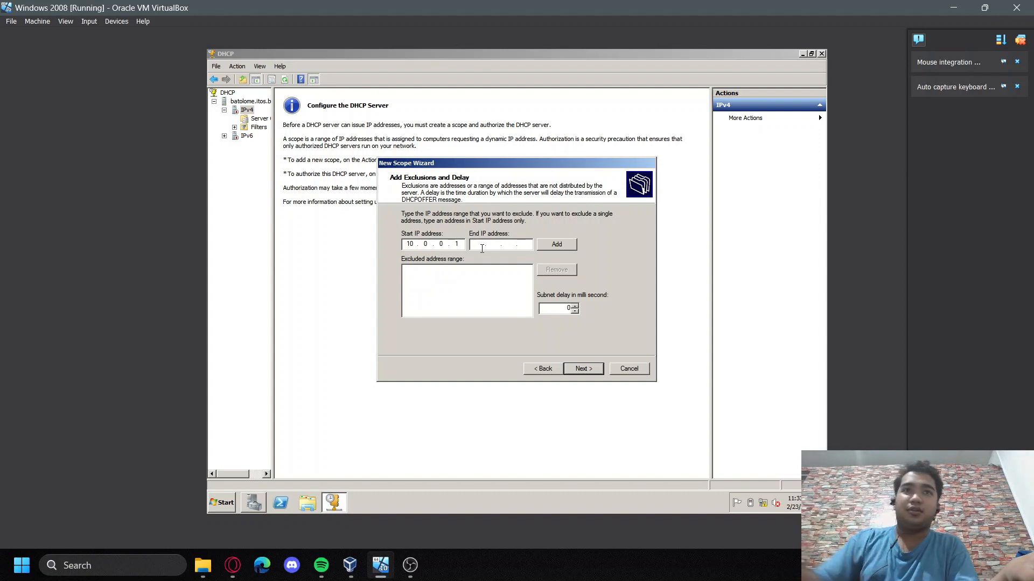
pyautogui.click(554, 245)
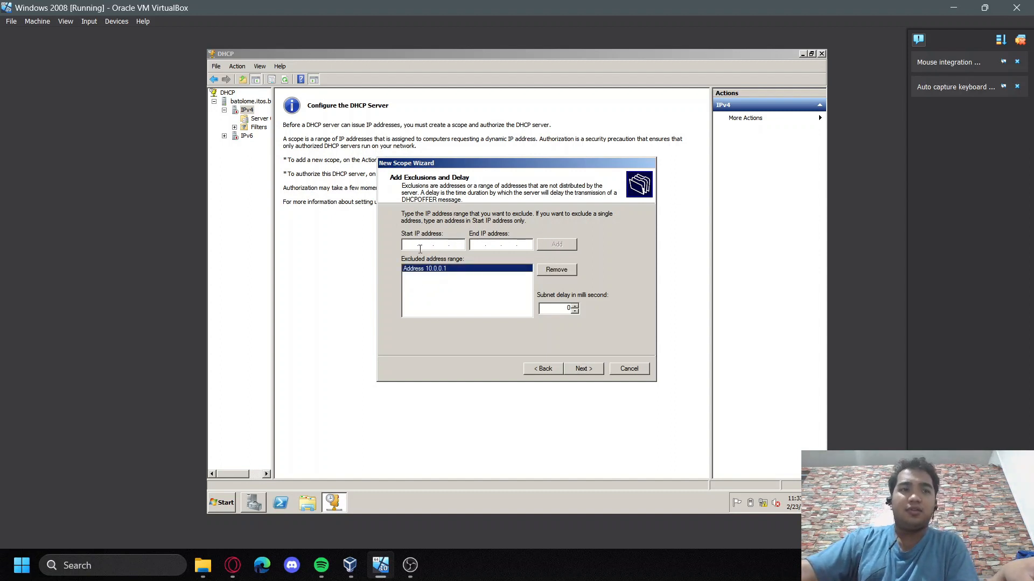
# Exclude the single address 10.0.0.25 as well and continue to the lease duration settings
pyautogui.write('10')
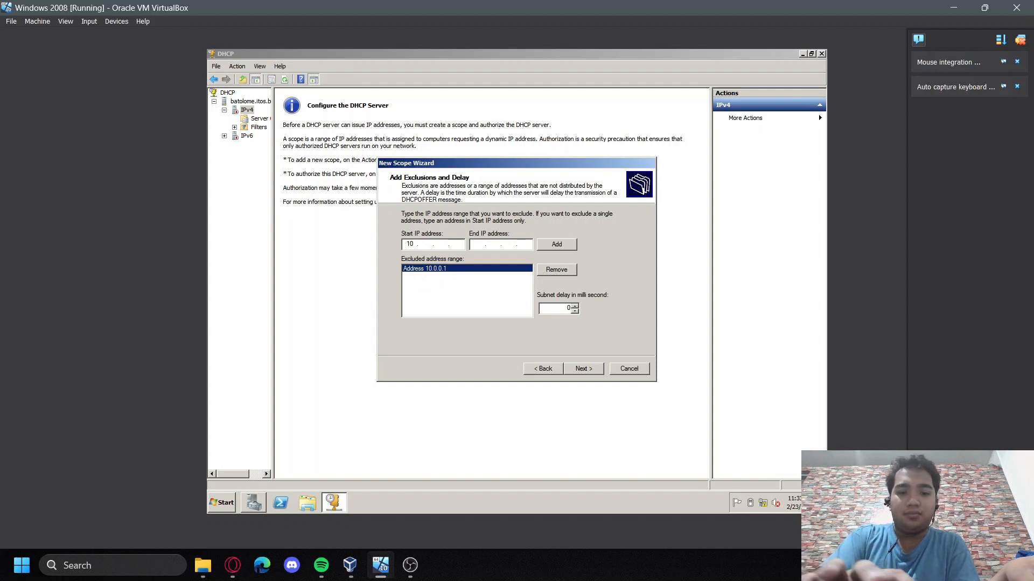
pyautogui.write('.0')
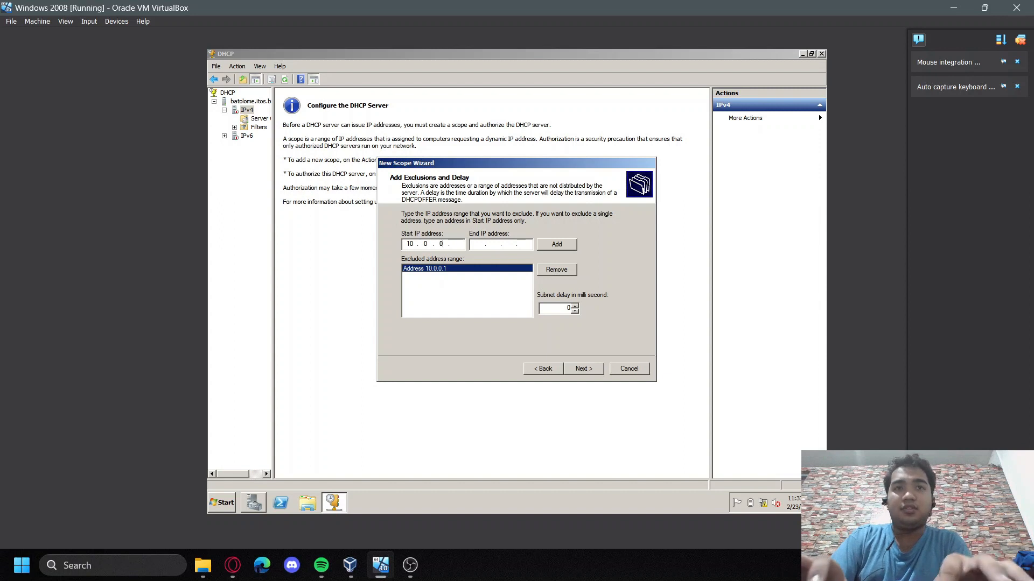
pyautogui.write('.0.2')
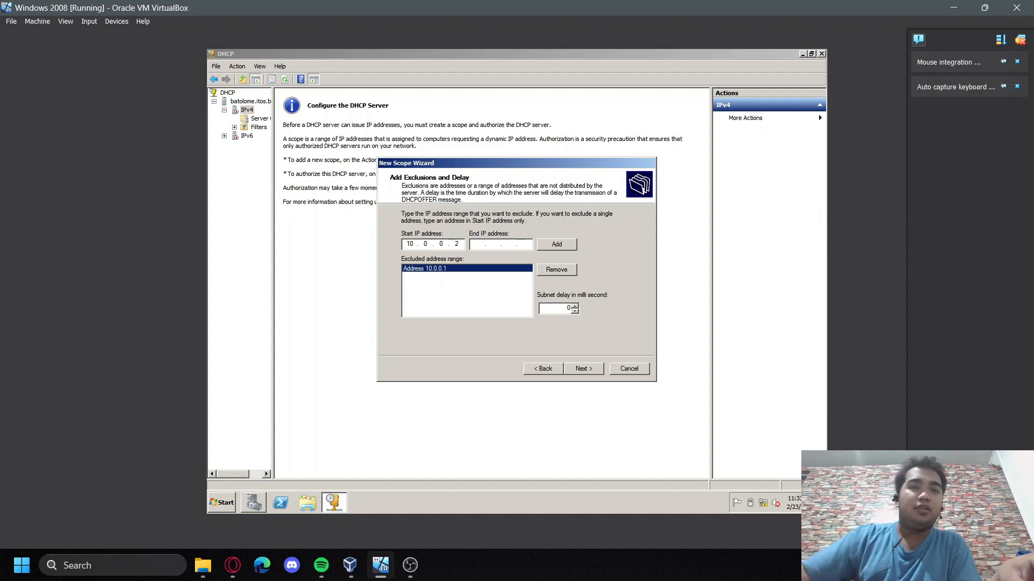
pyautogui.write('5')
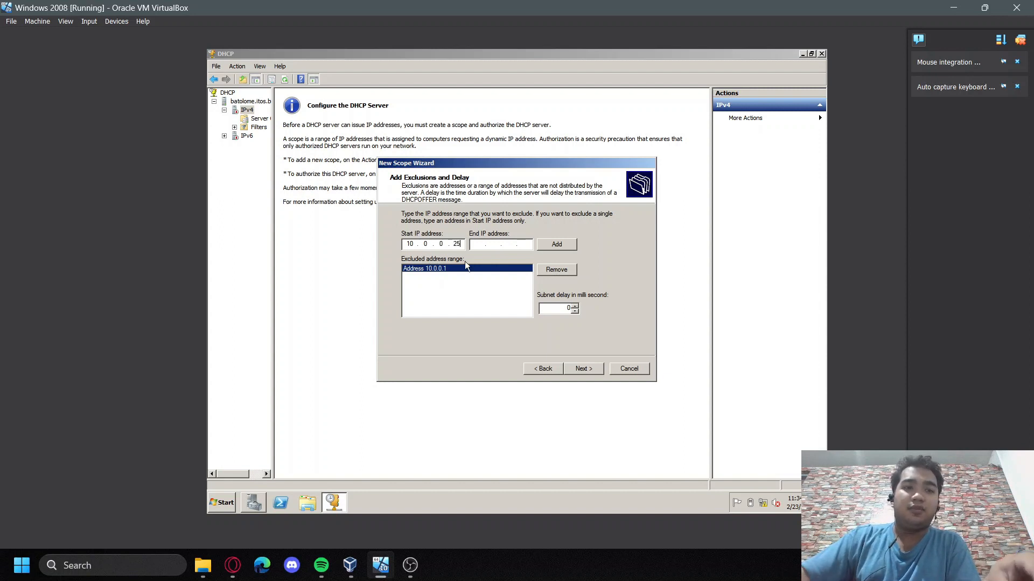
pyautogui.click(553, 245)
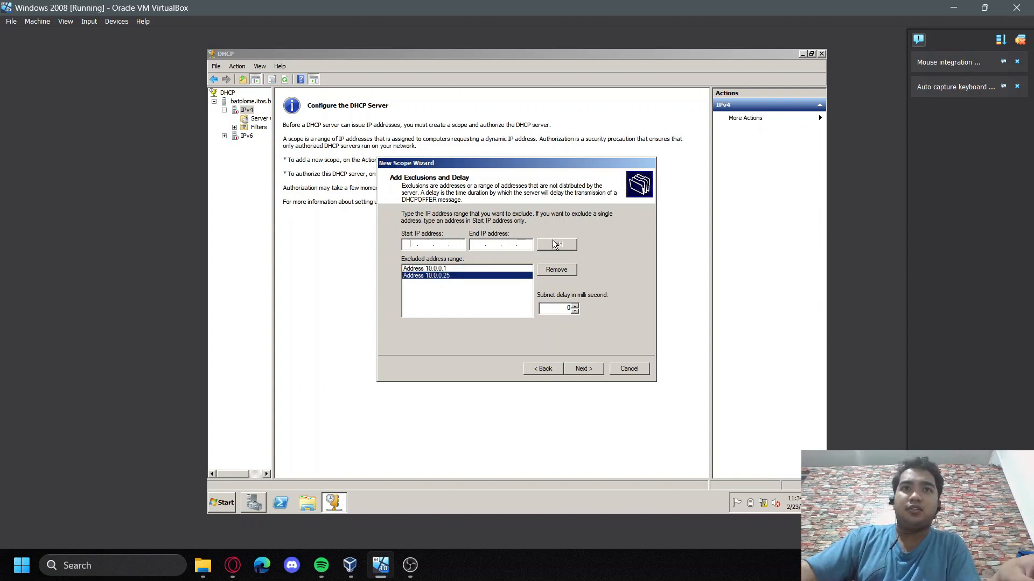
pyautogui.click(478, 268)
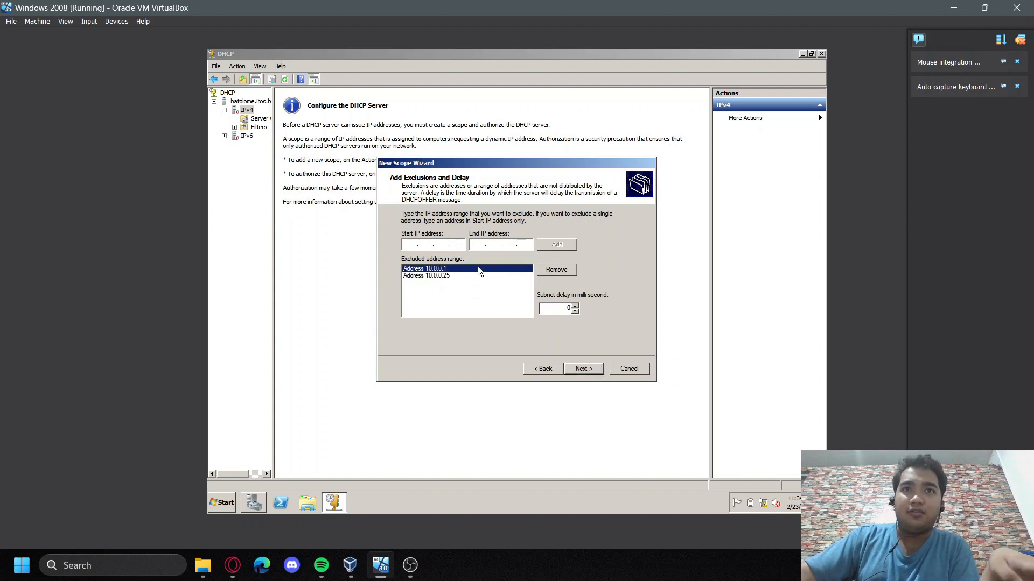
pyautogui.click(583, 370)
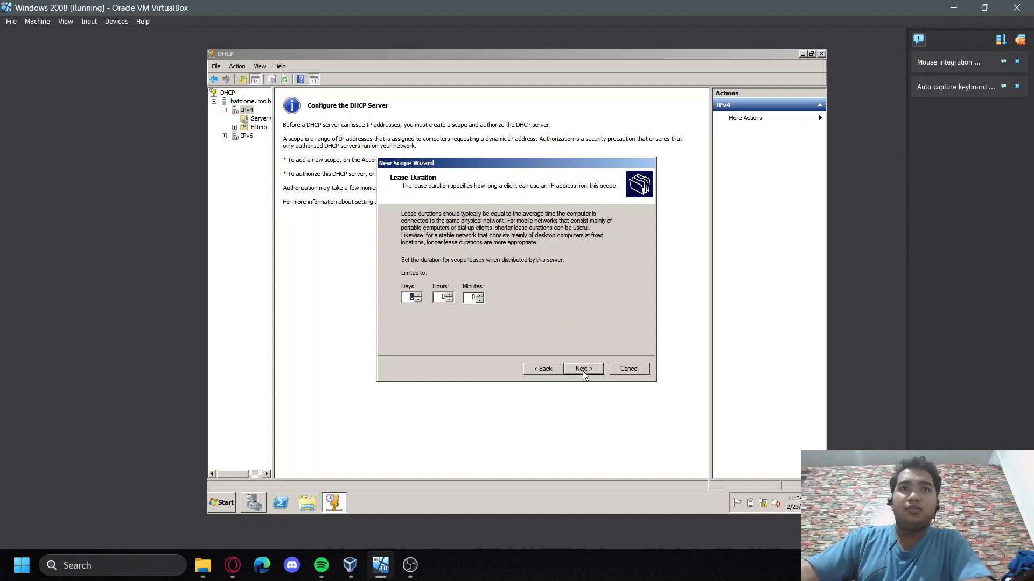
# Add hours to the scope's 8-day lease duration and continue to the DHCP options
pyautogui.press('Tab')
pyautogui.click(449, 294)
pyautogui.click(449, 294)
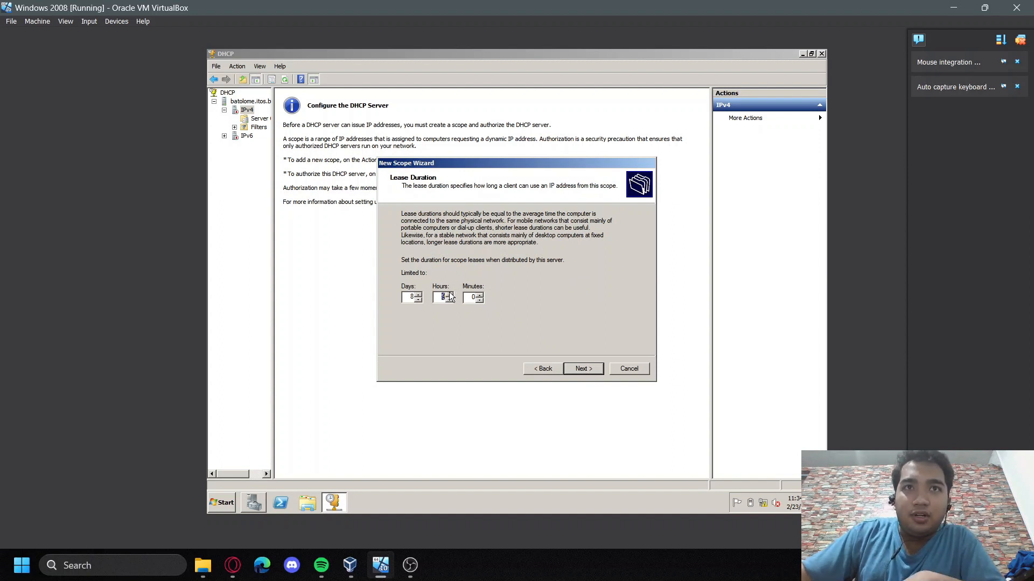
pyautogui.click(449, 294)
pyautogui.click(449, 294)
pyautogui.click(450, 294)
pyautogui.click(449, 293)
pyautogui.click(449, 294)
pyautogui.click(450, 294)
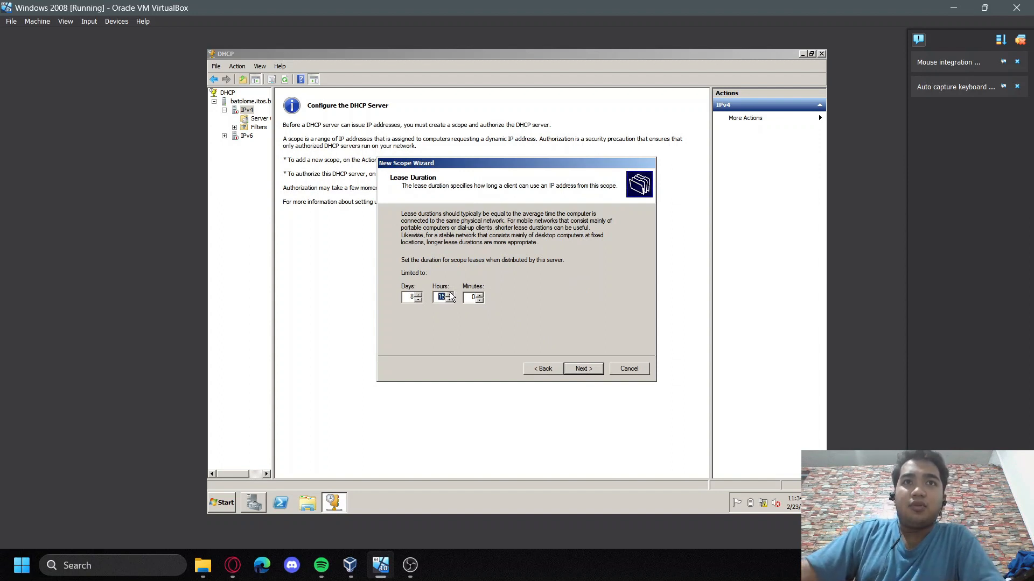
pyautogui.click(449, 294)
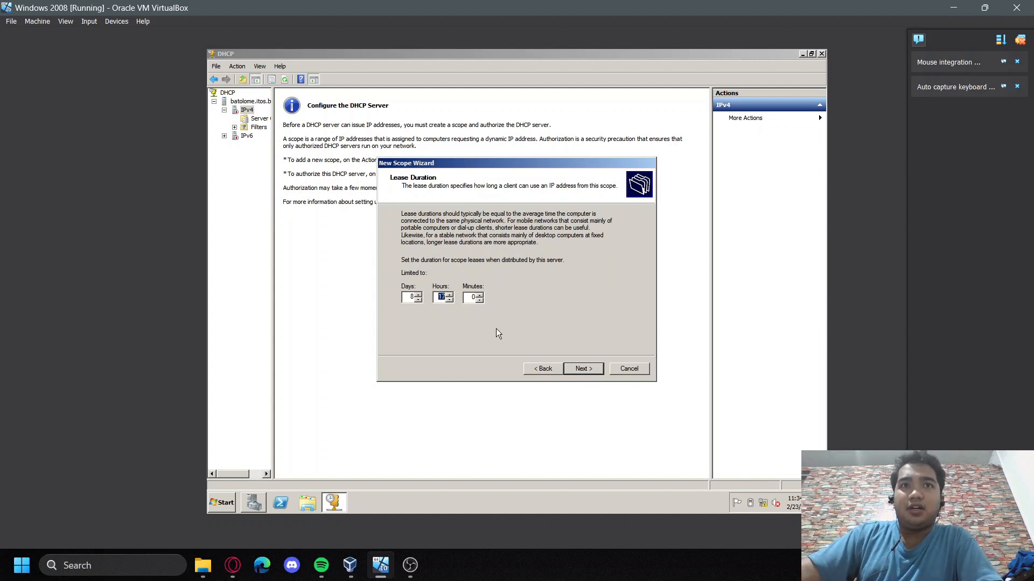
pyautogui.click(450, 300)
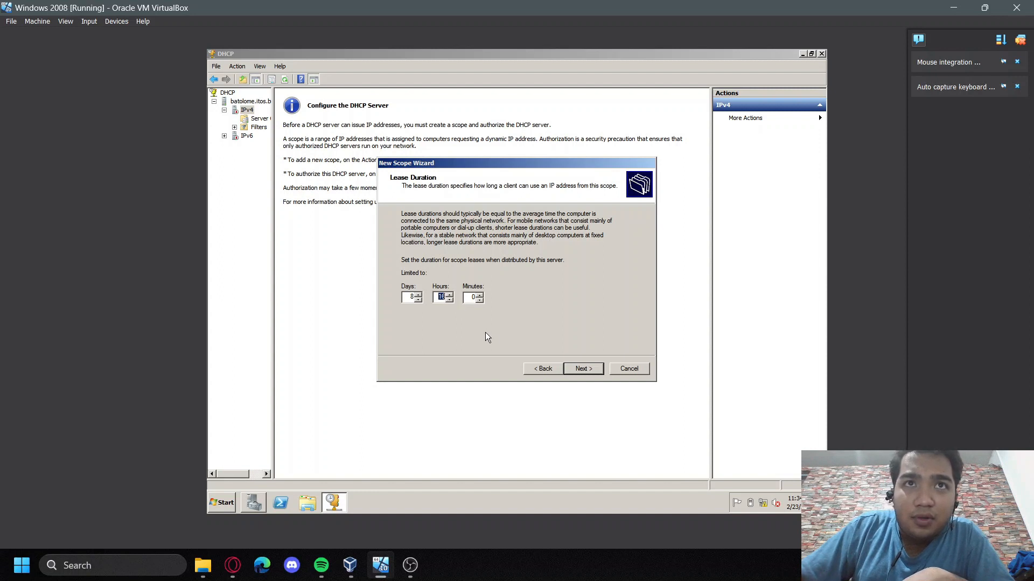
pyautogui.click(578, 368)
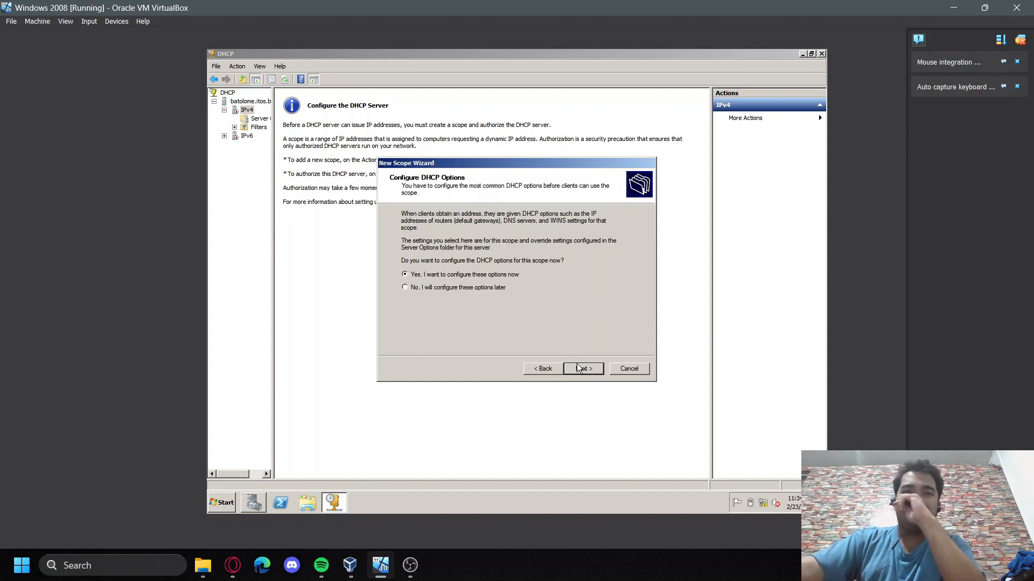
# Choose to configure the DHCP options now, add 192.168.1.100 as the router (default gateway), and continue
pyautogui.click(576, 366)
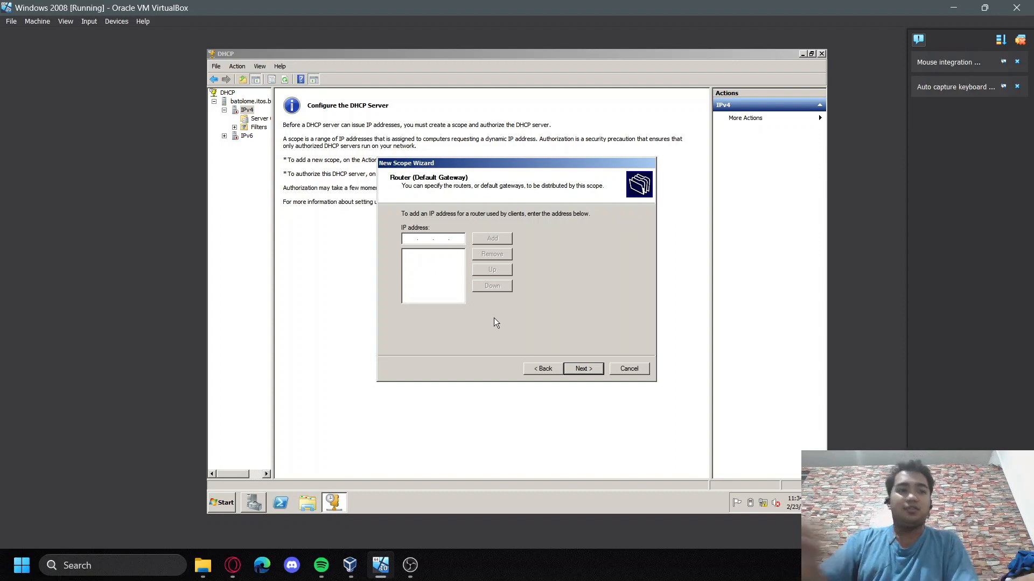
pyautogui.write('192.')
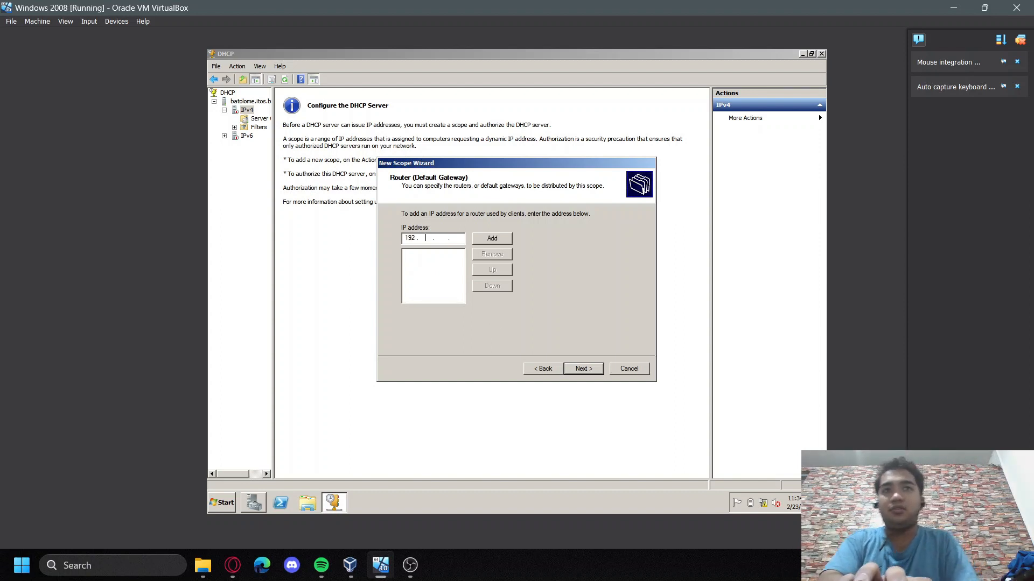
pyautogui.write('168.')
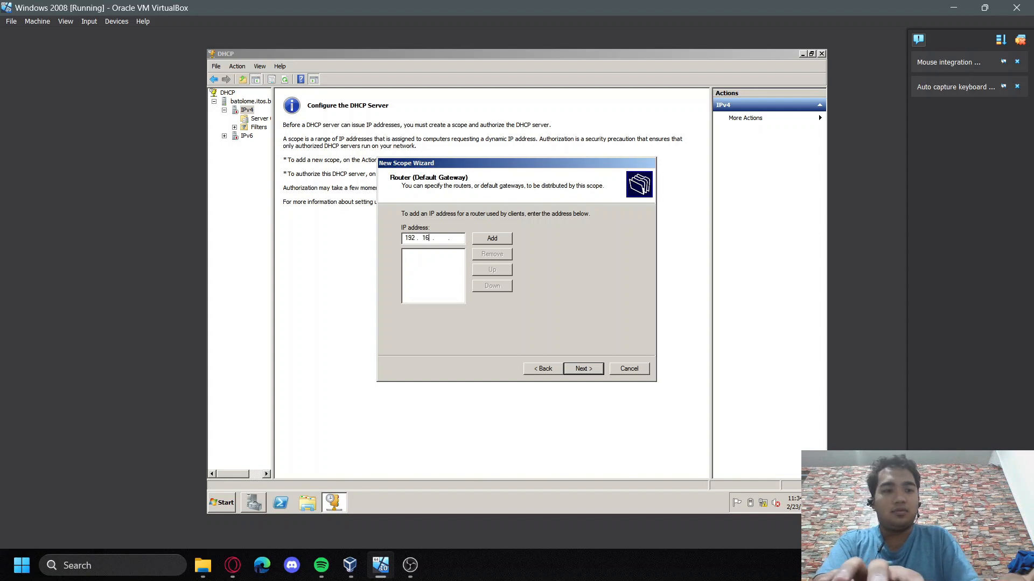
pyautogui.write('1 ')
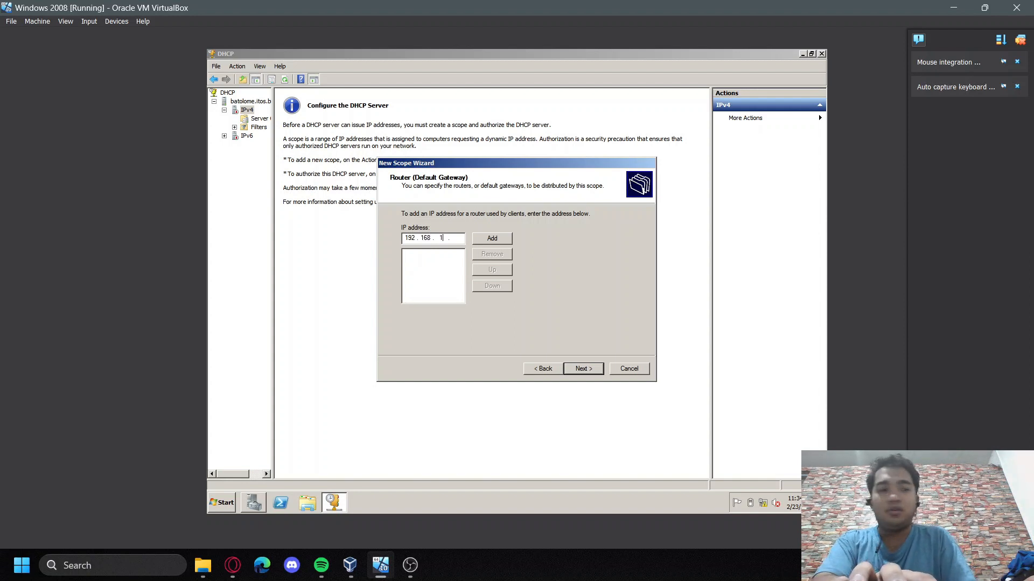
pyautogui.write('.100')
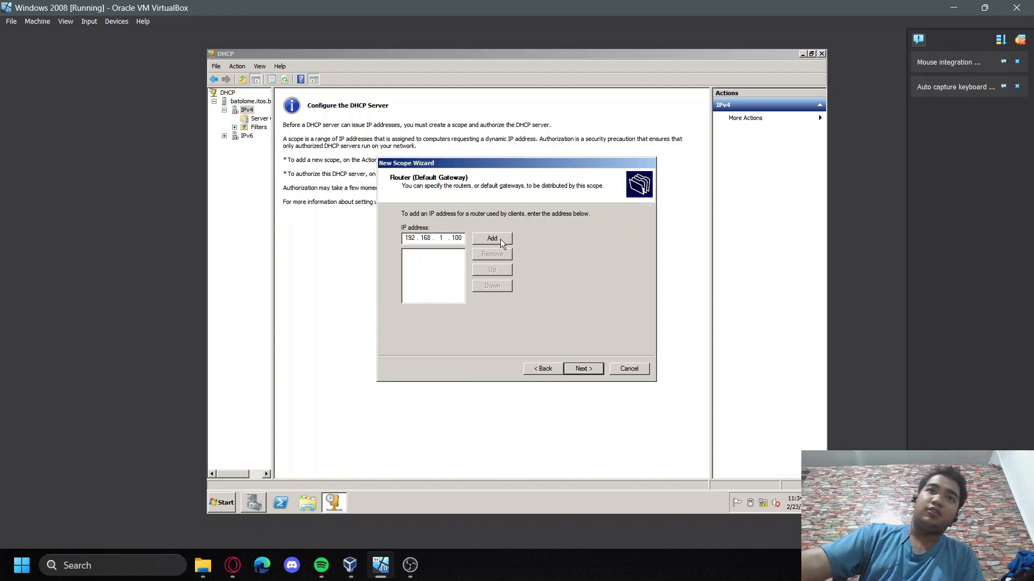
pyautogui.click(501, 243)
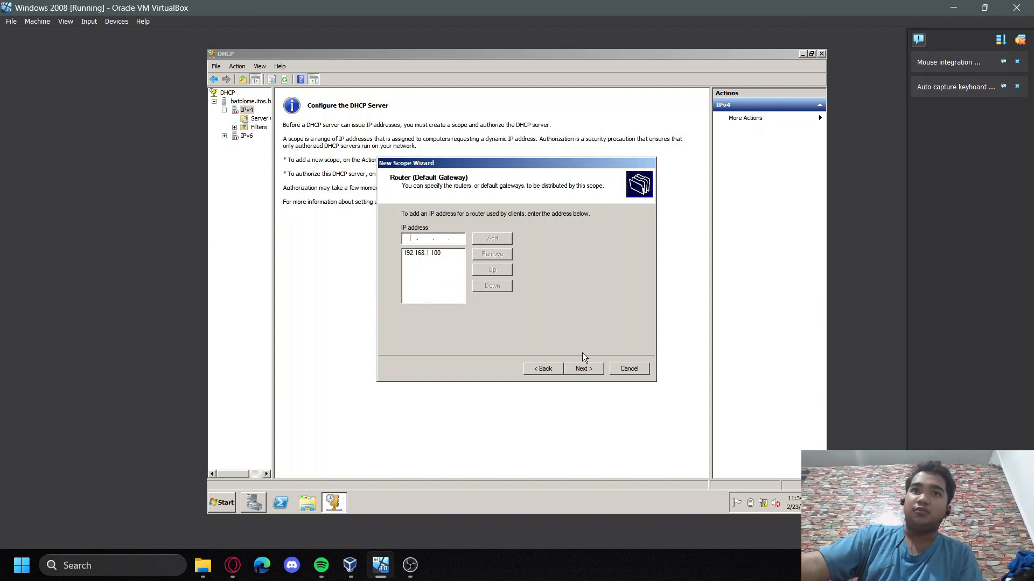
pyautogui.click(585, 368)
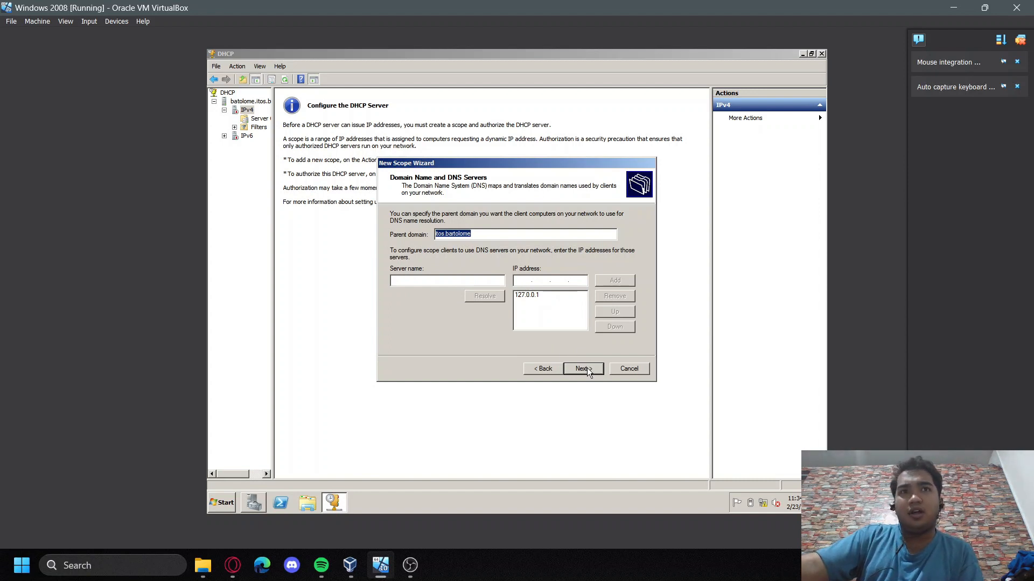
# Enter "s2a boys" as the DNS server name and continue to the WINS server settings
pyautogui.click(423, 282)
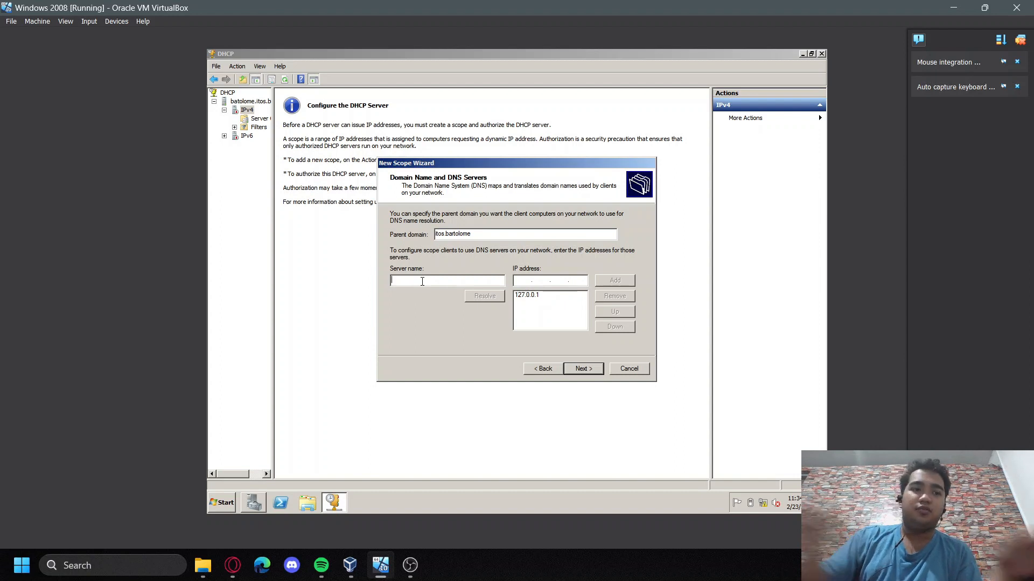
pyautogui.write('s2a')
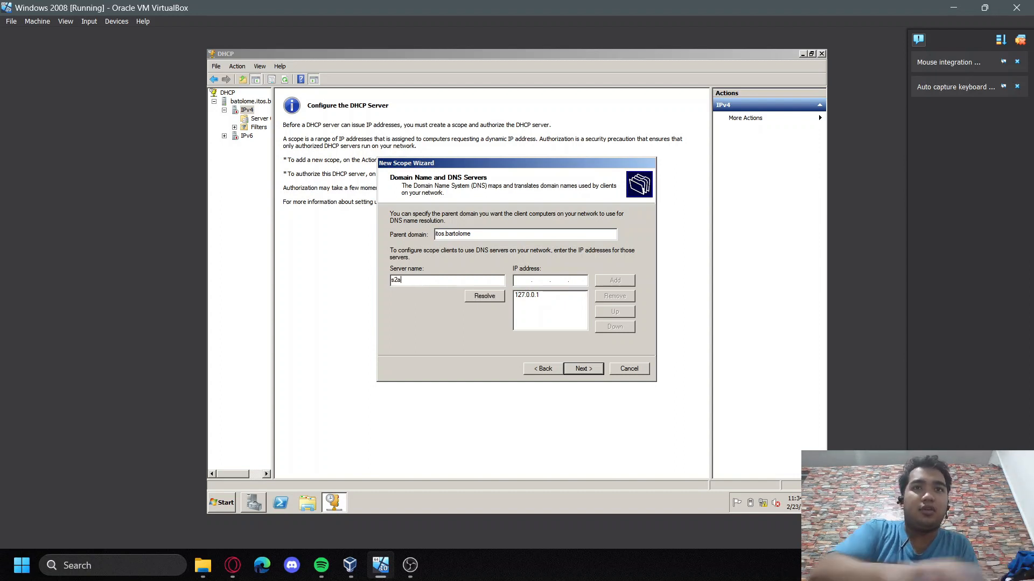
pyautogui.write(' boyu')
pyautogui.press('BackSpace')
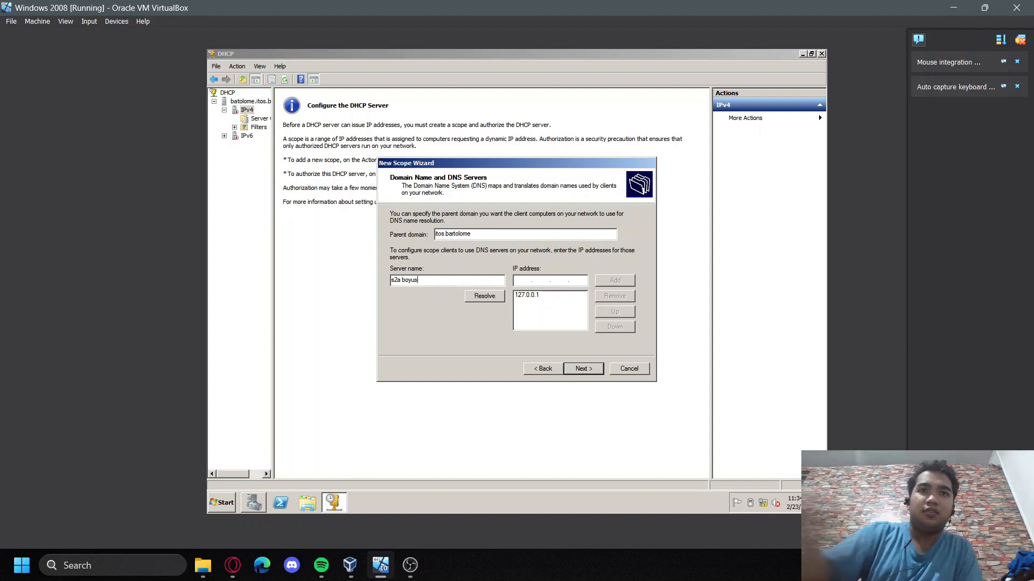
pyautogui.write('s')
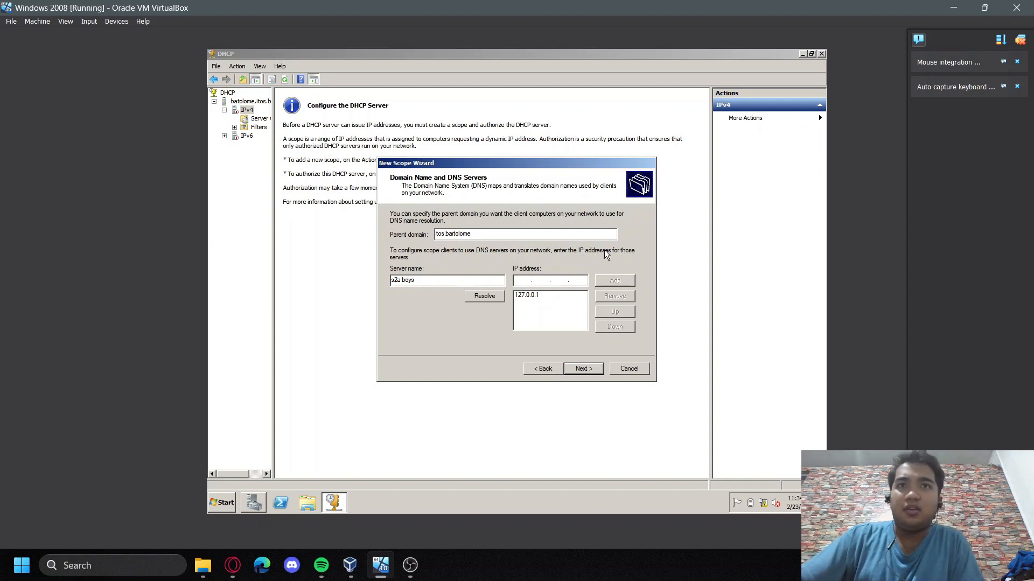
pyautogui.click(582, 369)
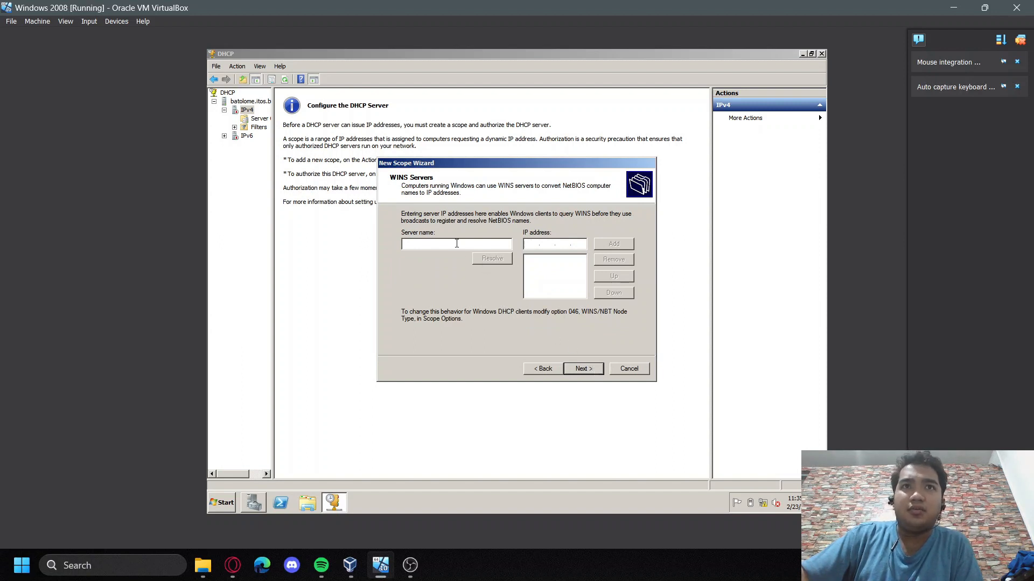
# Look ahead at the scope activation choice, then go back to review the WINS and DNS server settings
pyautogui.click(575, 370)
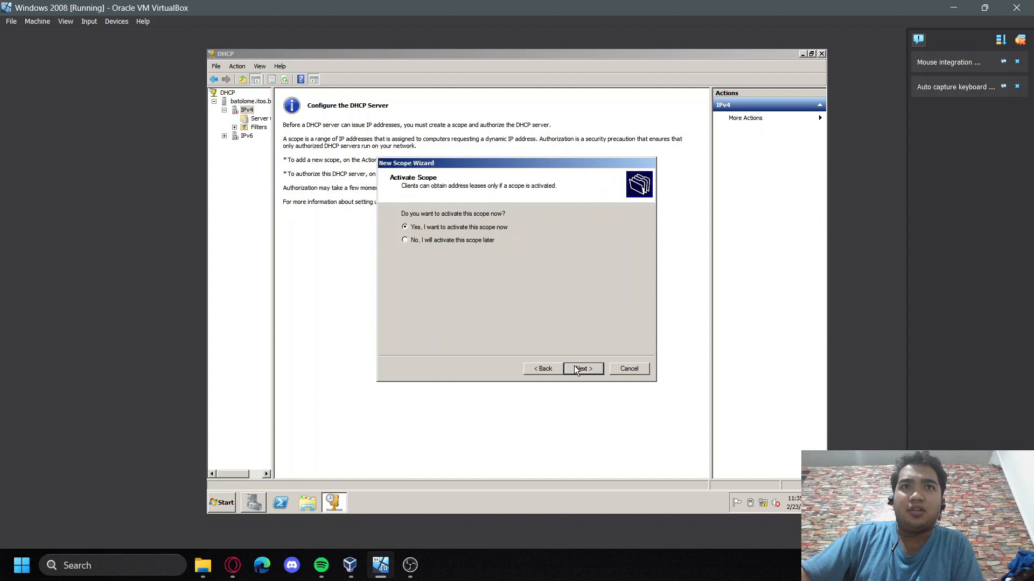
pyautogui.click(555, 369)
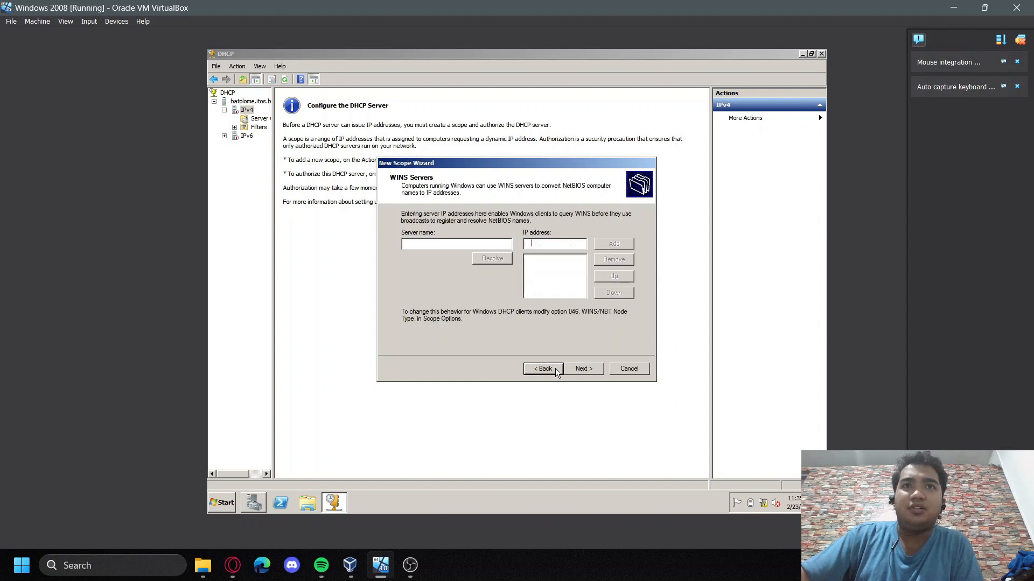
pyautogui.click(544, 370)
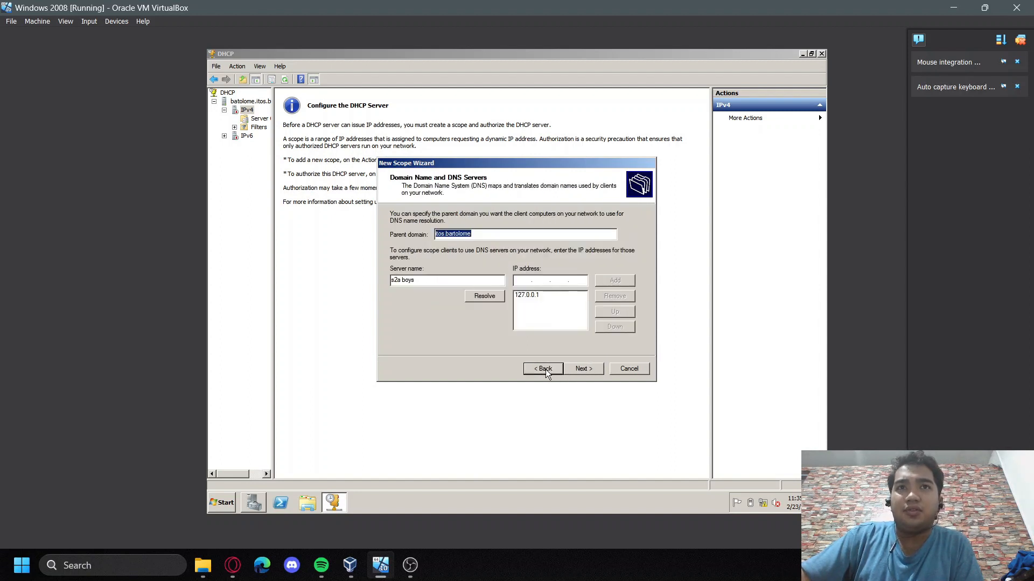
pyautogui.click(514, 235)
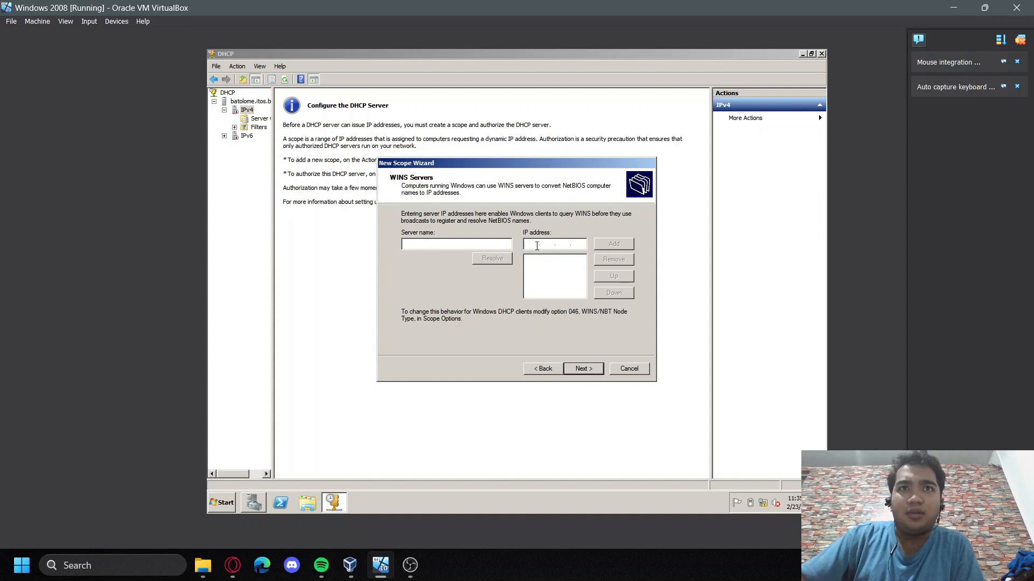
# Add 8.8.8.8 to the WINS server addresses and enter "s2a boys" as the WINS server name
pyautogui.click(489, 248)
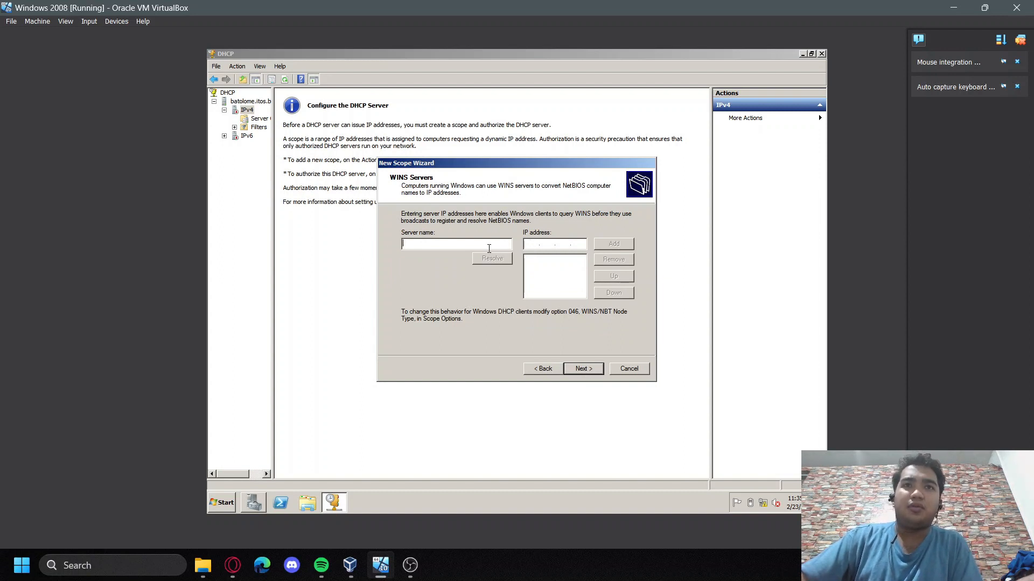
pyautogui.click(549, 246)
pyautogui.write('8')
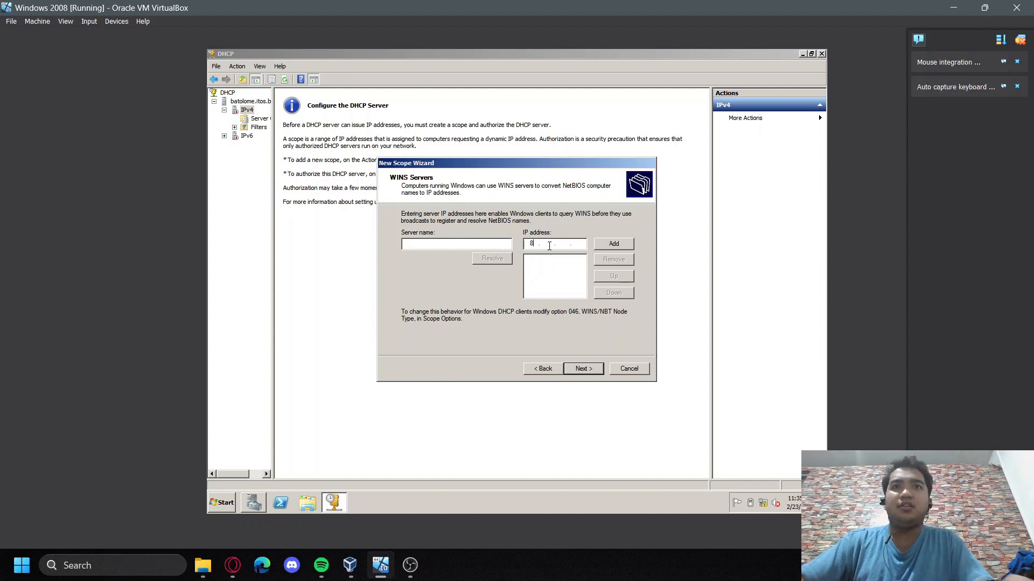
pyautogui.write('.8.8.8')
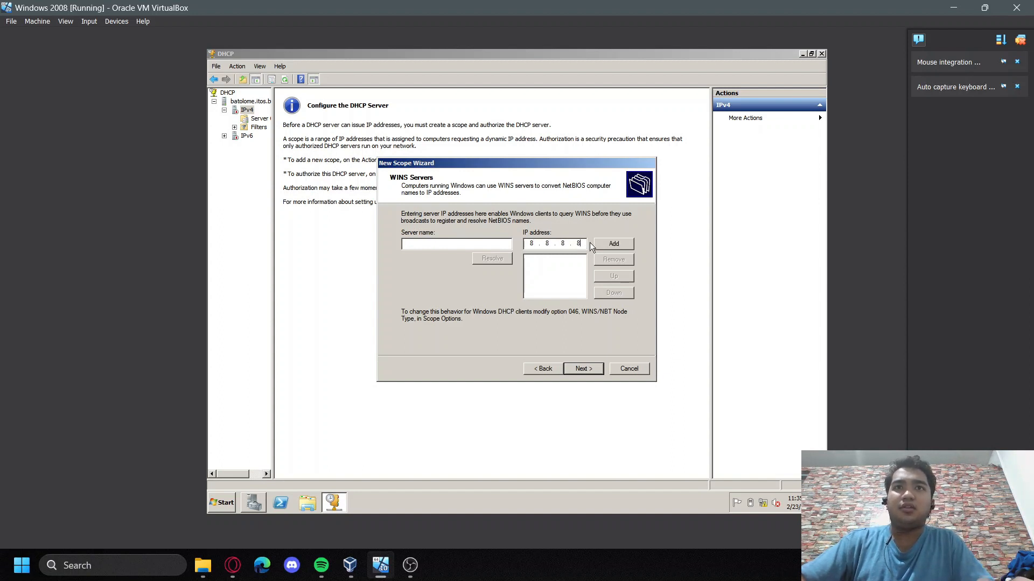
pyautogui.click(606, 246)
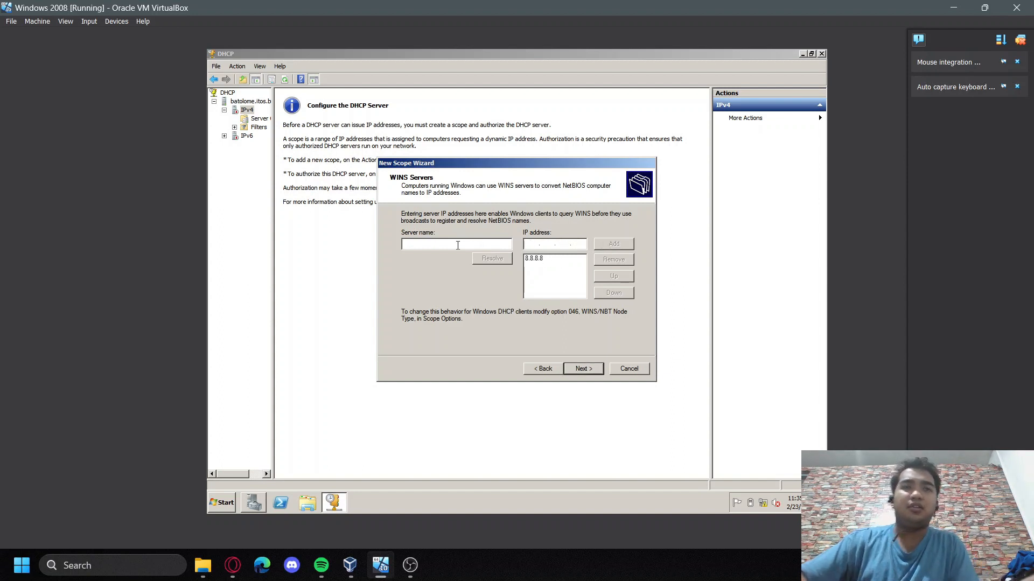
pyautogui.click(458, 245)
pyautogui.write('s2')
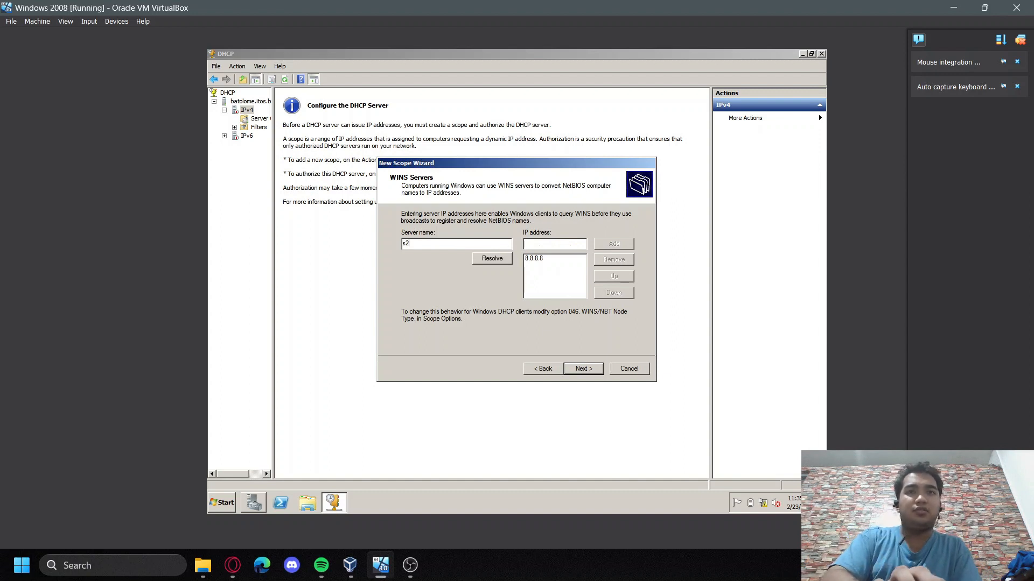
pyautogui.write('a boys')
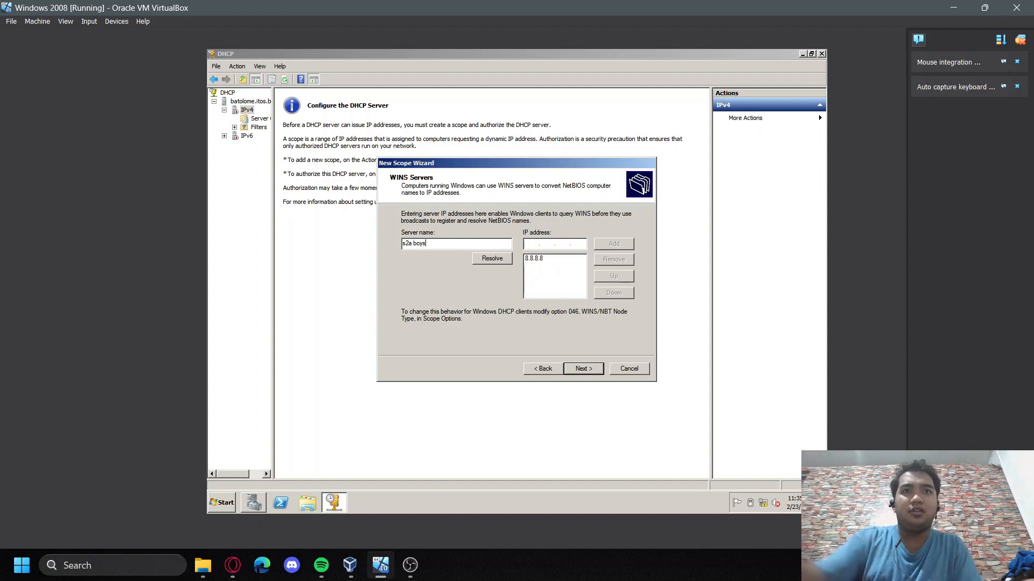
# Continue past the WINS settings, choose to activate the scope now, and finish the New Scope Wizard
pyautogui.click(593, 371)
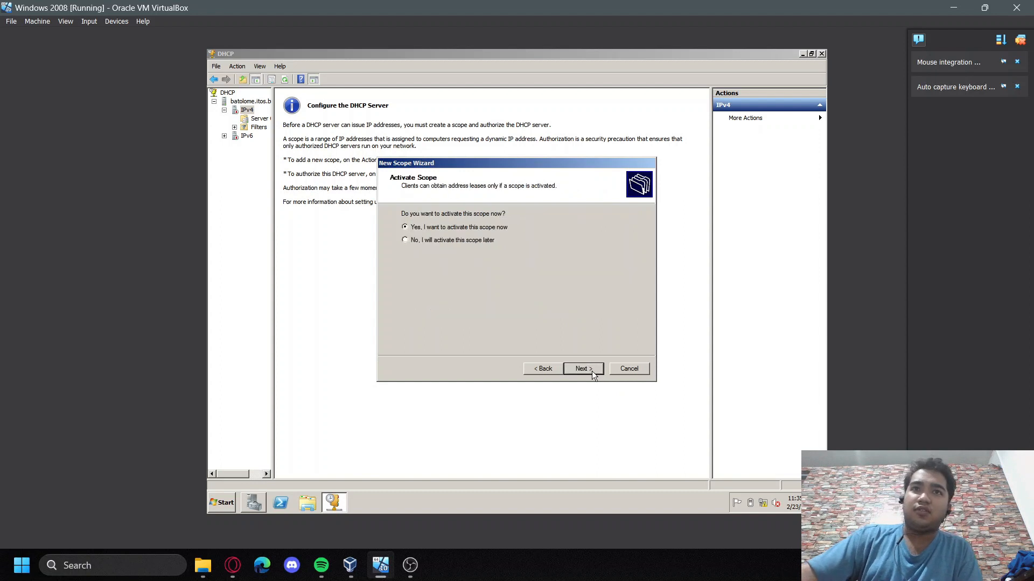
pyautogui.click(593, 371)
pyautogui.click(592, 372)
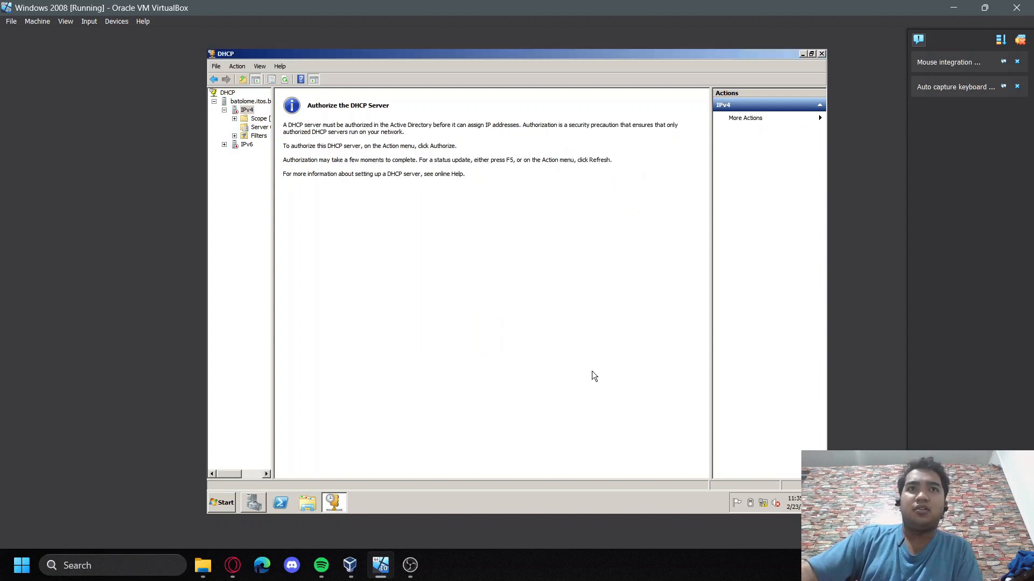
# Check the new scope and the server entry in the DHCP console tree, widening the tree to read their names
pyautogui.click(236, 121)
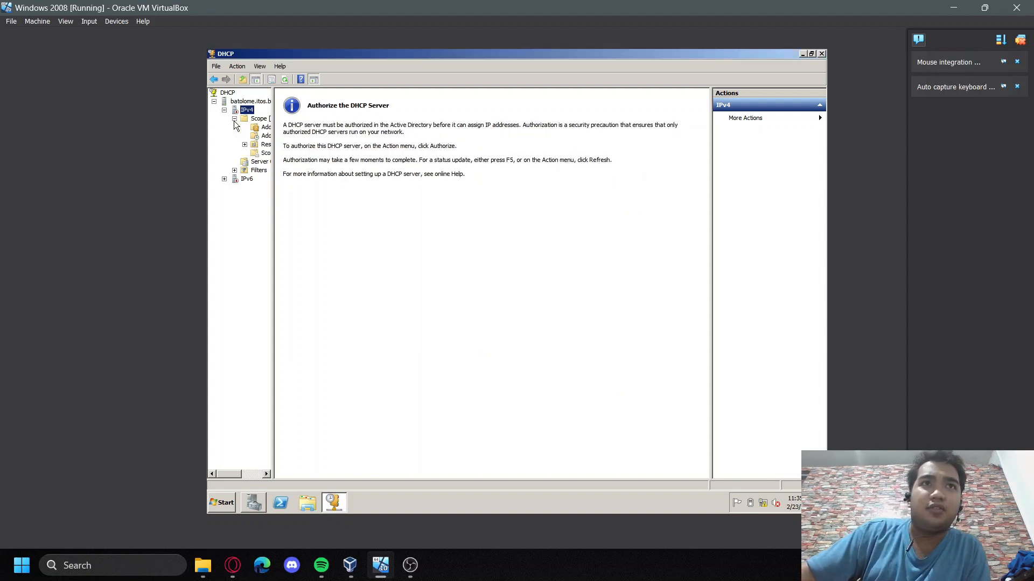
pyautogui.click(236, 120)
pyautogui.rightClick(243, 111)
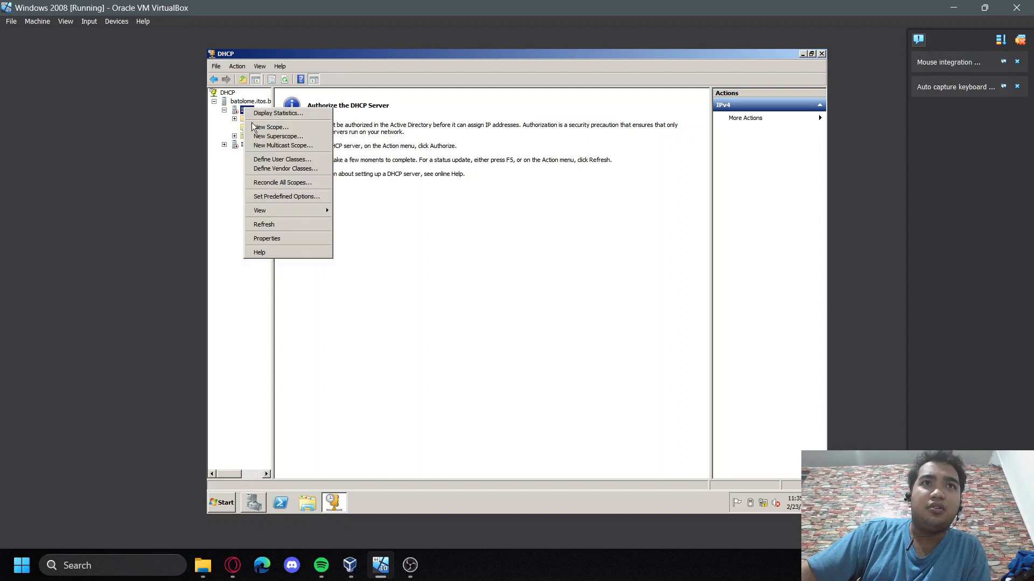
pyautogui.click(241, 119)
pyautogui.click(236, 111)
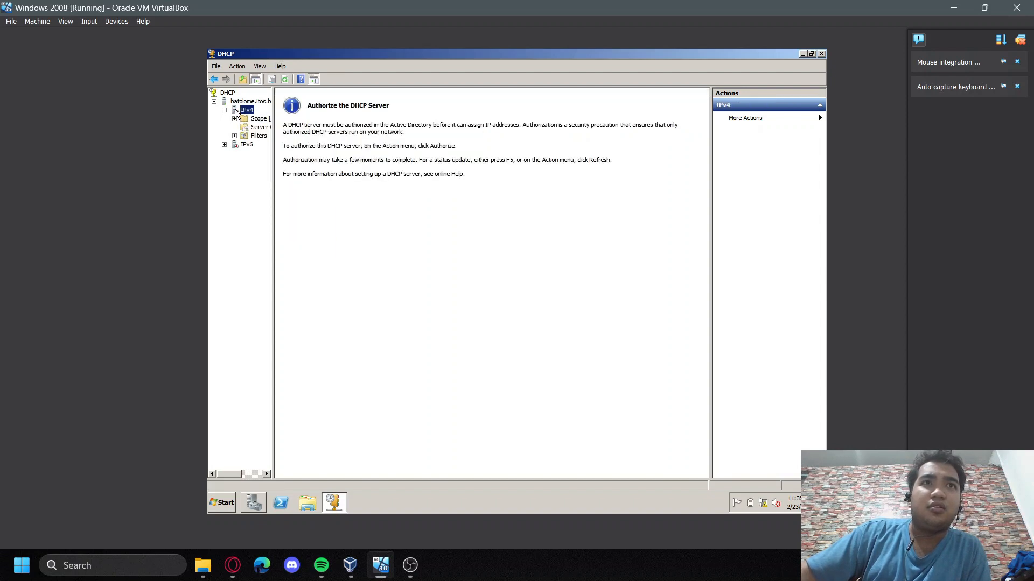
pyautogui.click(235, 103)
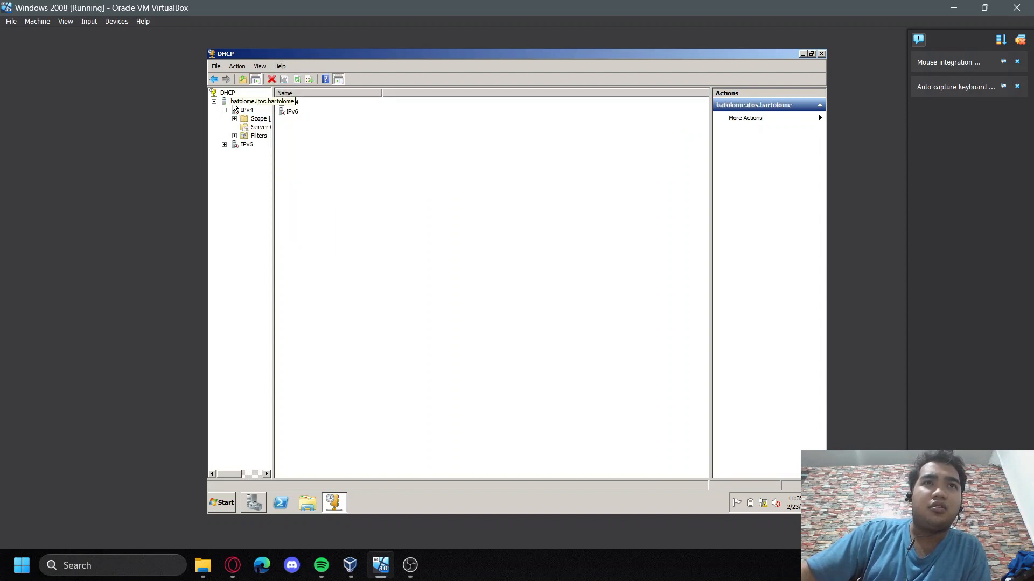
pyautogui.rightClick(235, 103)
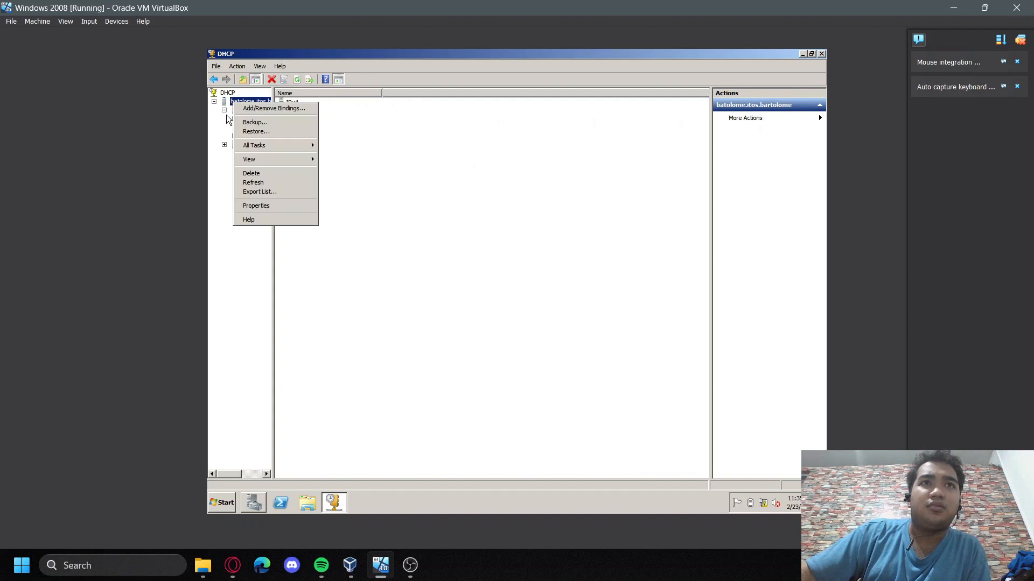
pyautogui.click(227, 115)
pyautogui.moveTo(274, 135); pyautogui.dragTo(365, 162)
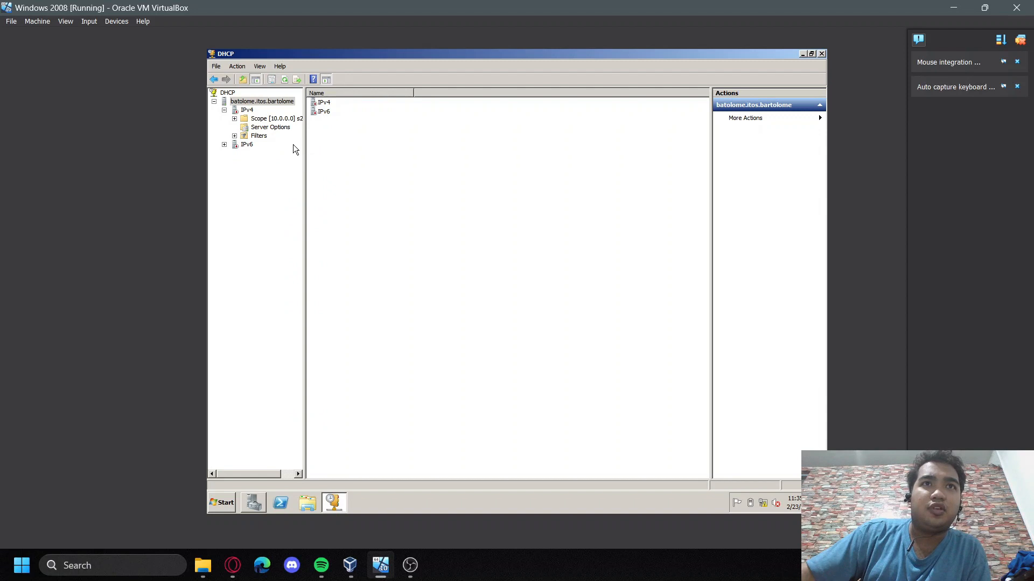
# Start another new scope under IPv4, name it "s2a girls", and continue to the IP address range
pyautogui.click(248, 111)
pyautogui.rightClick(247, 111)
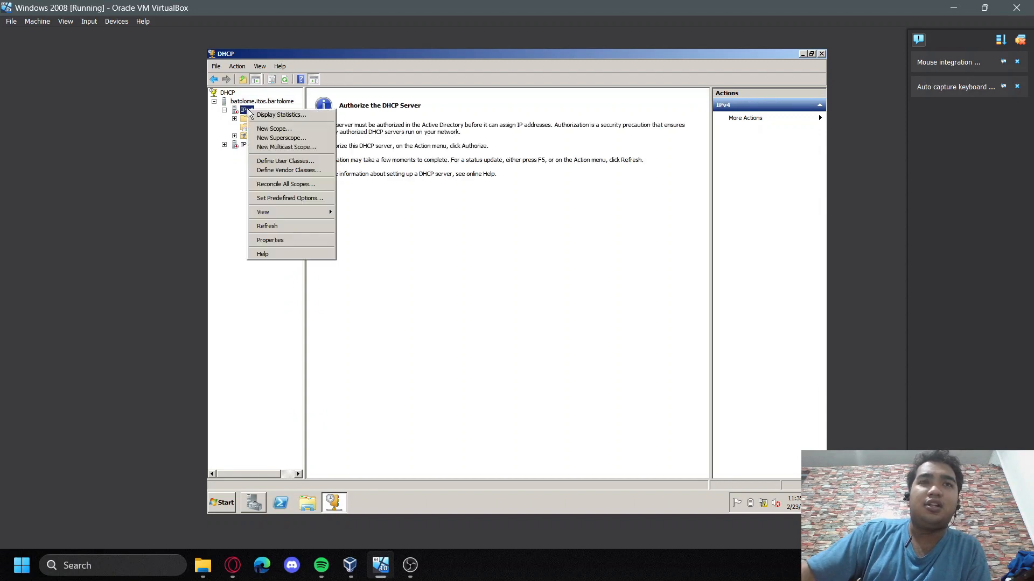
pyautogui.click(312, 131)
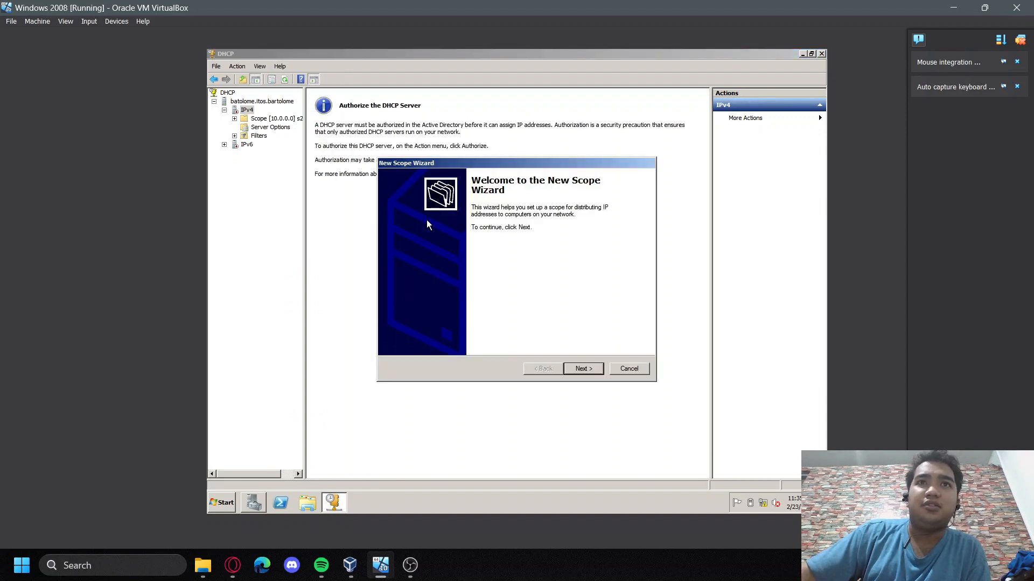
pyautogui.click(581, 370)
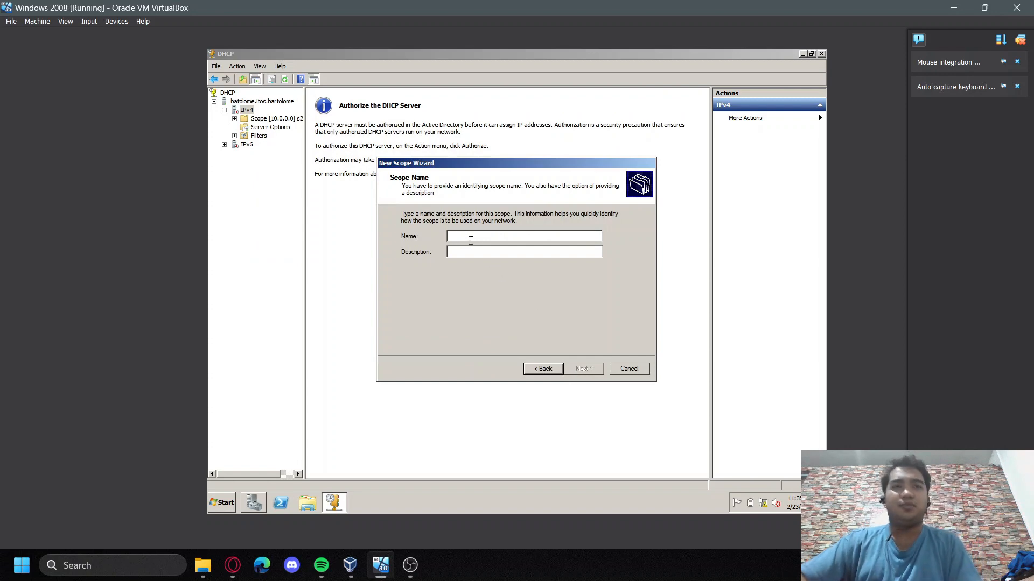
pyautogui.write('s2a')
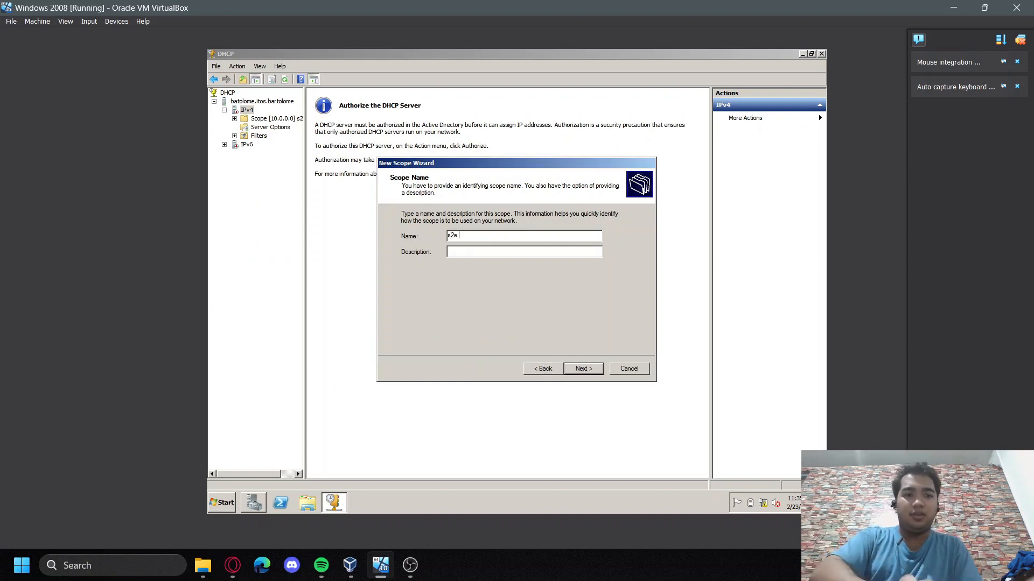
pyautogui.write(' girls')
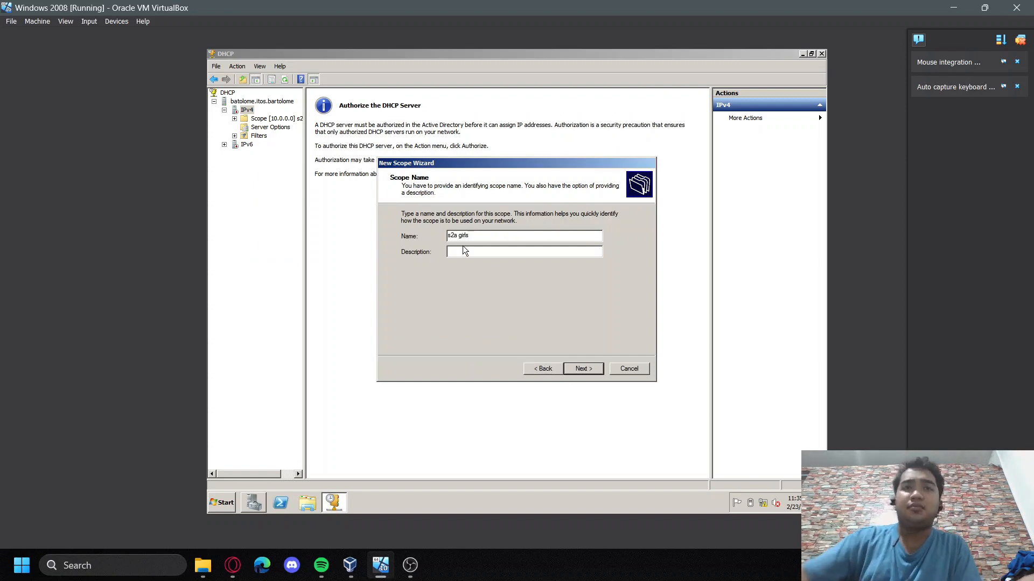
pyautogui.click(591, 370)
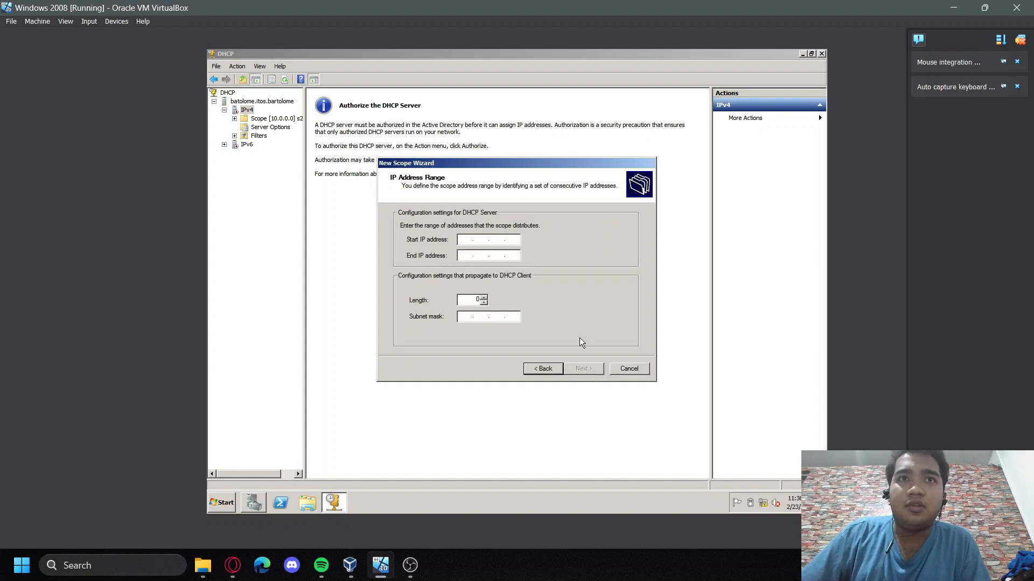
# Set the scope's address range to start at 16.0.0.1 and end at 16.0.0.17
pyautogui.write('1')
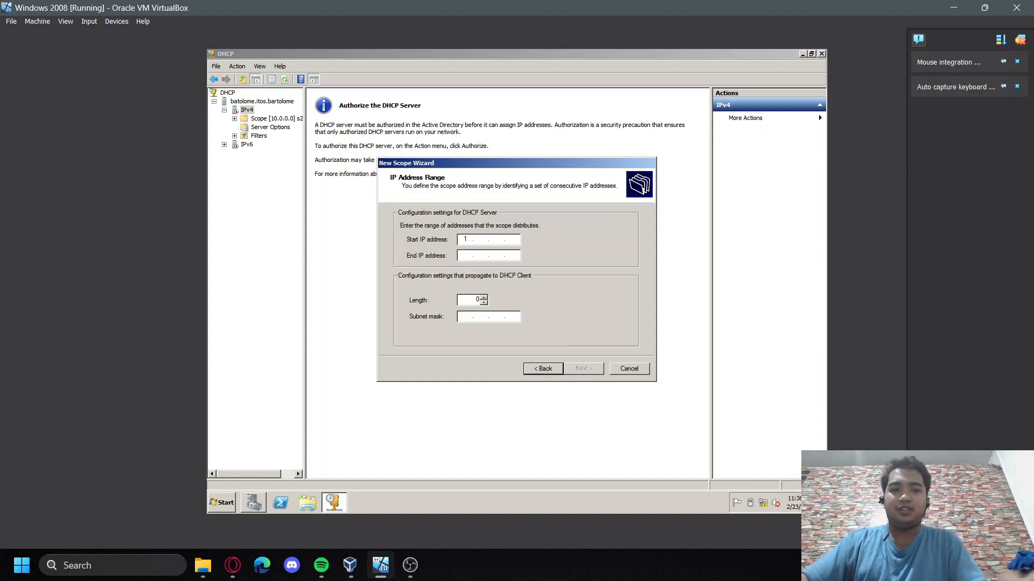
pyautogui.write('6')
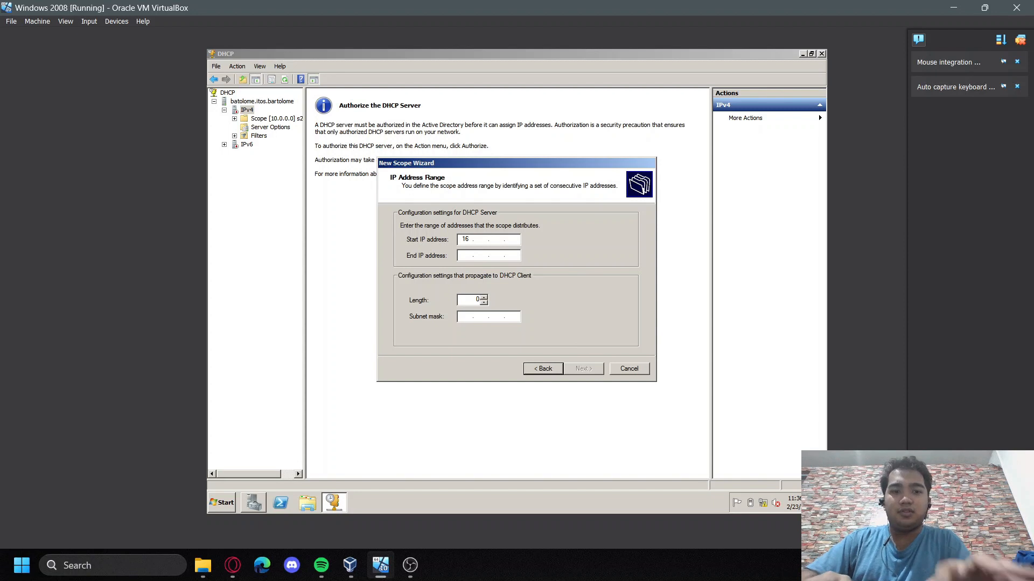
pyautogui.write('.0.0')
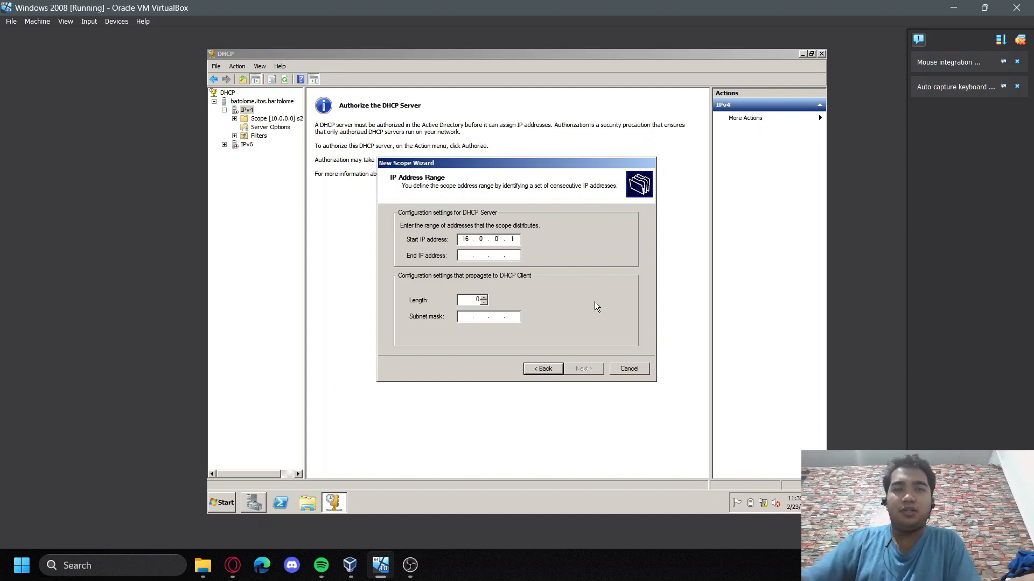
pyautogui.write('.1')
pyautogui.click(474, 257)
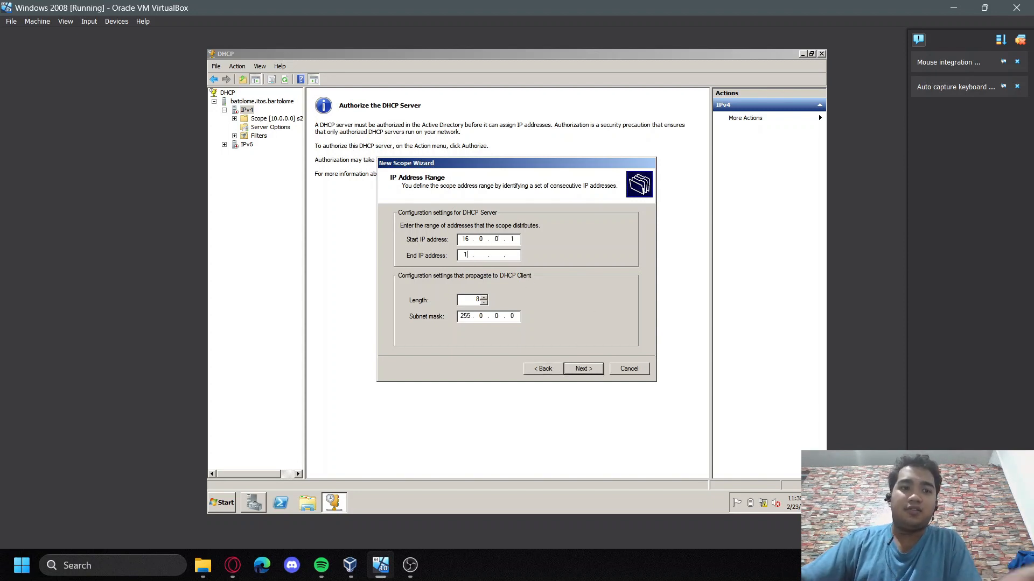
pyautogui.write('16 . 0 . ')
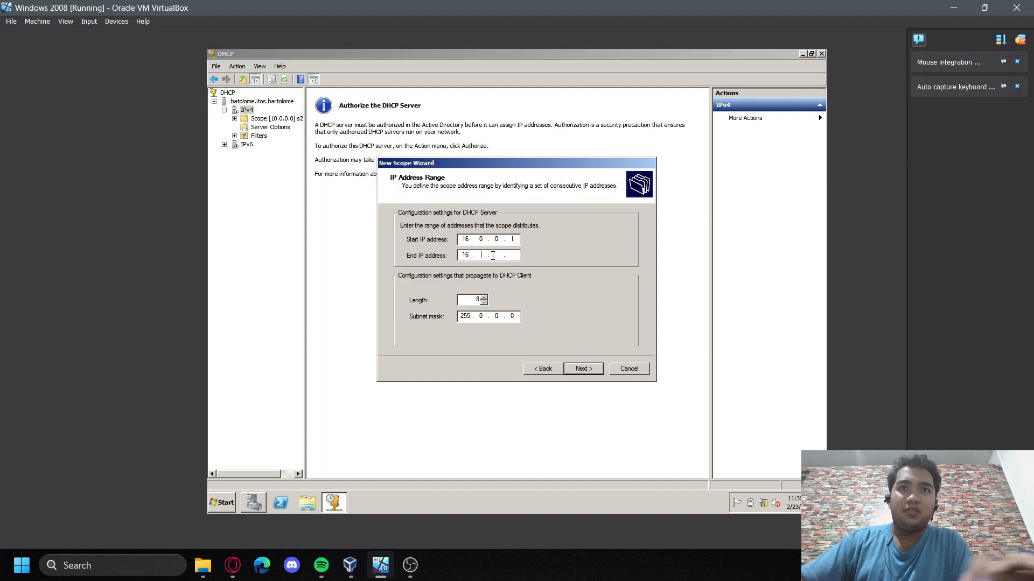
pyautogui.write('0 . 17')
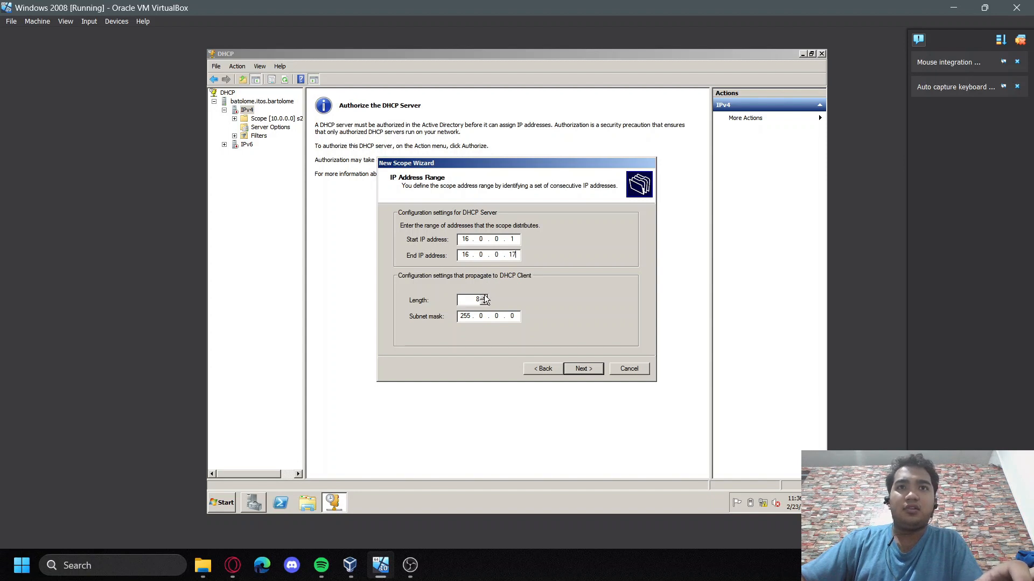
# Raise the subnet mask length to 16 (255.255.0.0) and continue to the exclusions
pyautogui.click(483, 298)
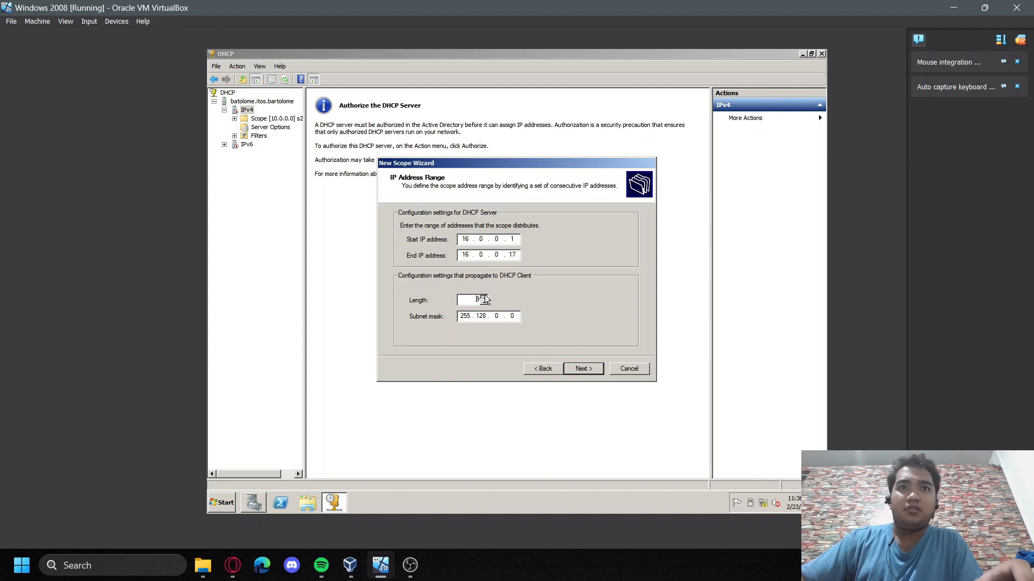
pyautogui.click(484, 298)
pyautogui.click(483, 297)
pyautogui.click(484, 298)
pyautogui.click(484, 298)
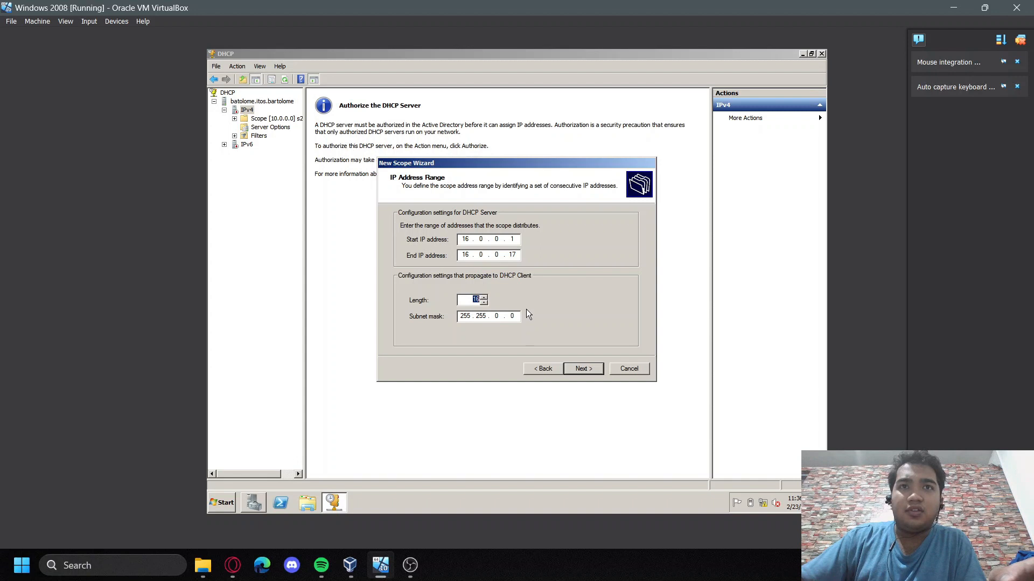
pyautogui.click(574, 366)
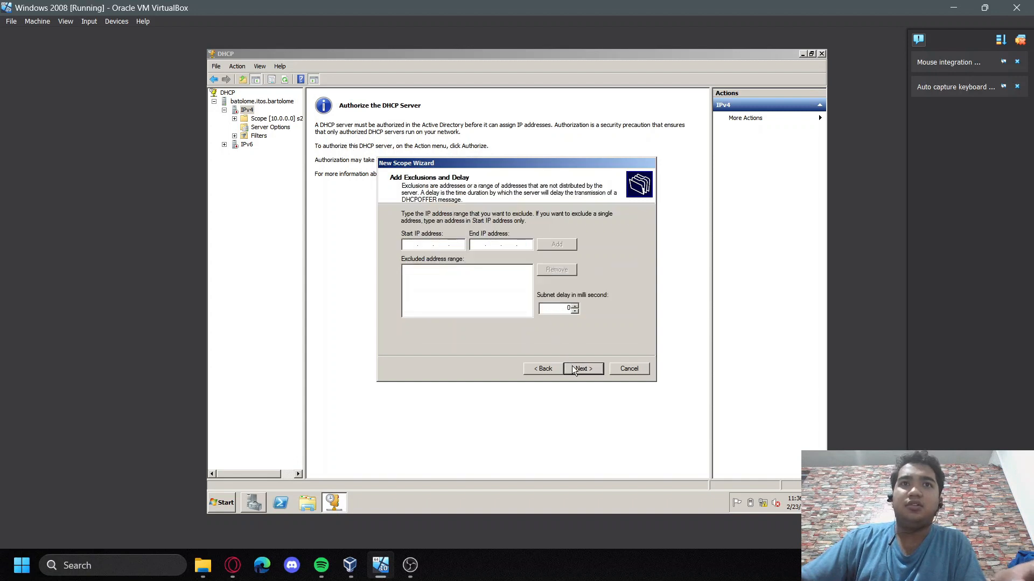
# Exclude the single address 16.0.0.1 from the scope
pyautogui.write('1')
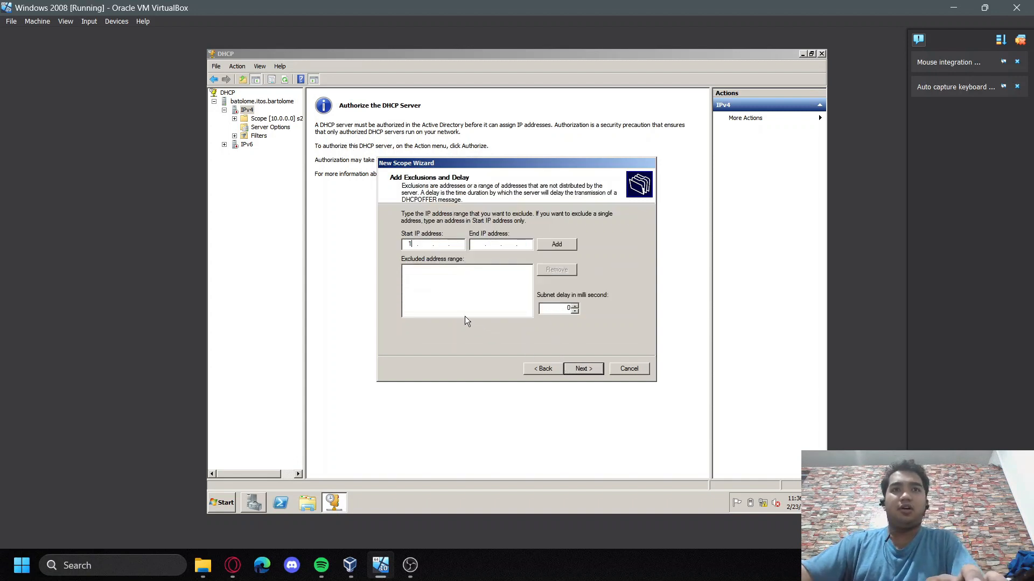
pyautogui.write('6.')
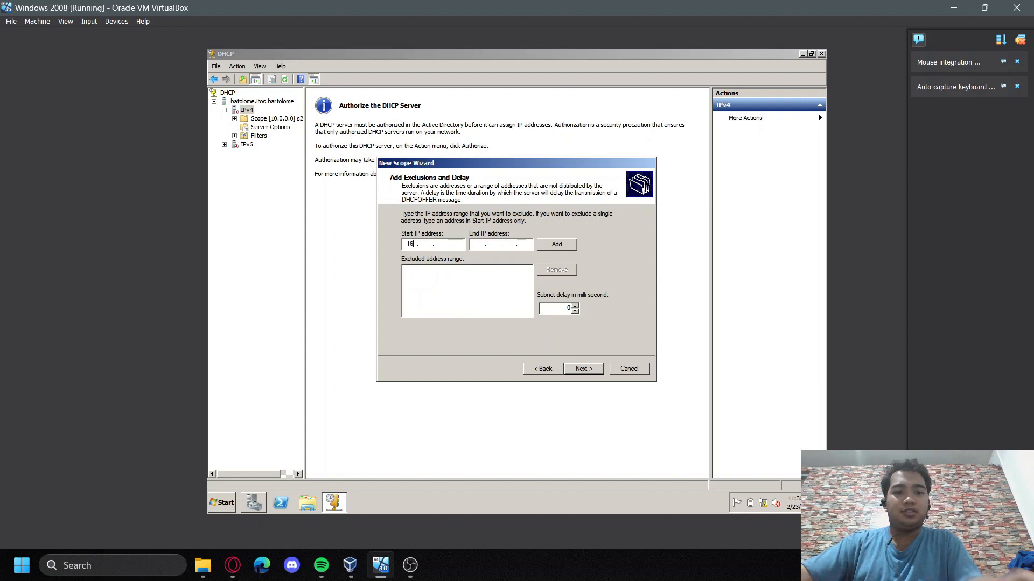
pyautogui.write('0.0.')
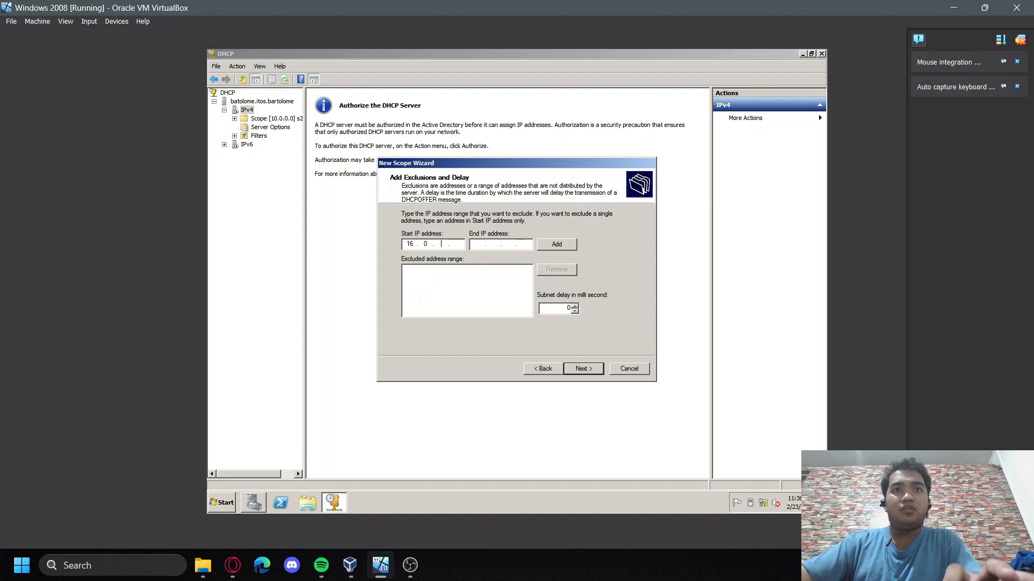
pyautogui.write('1')
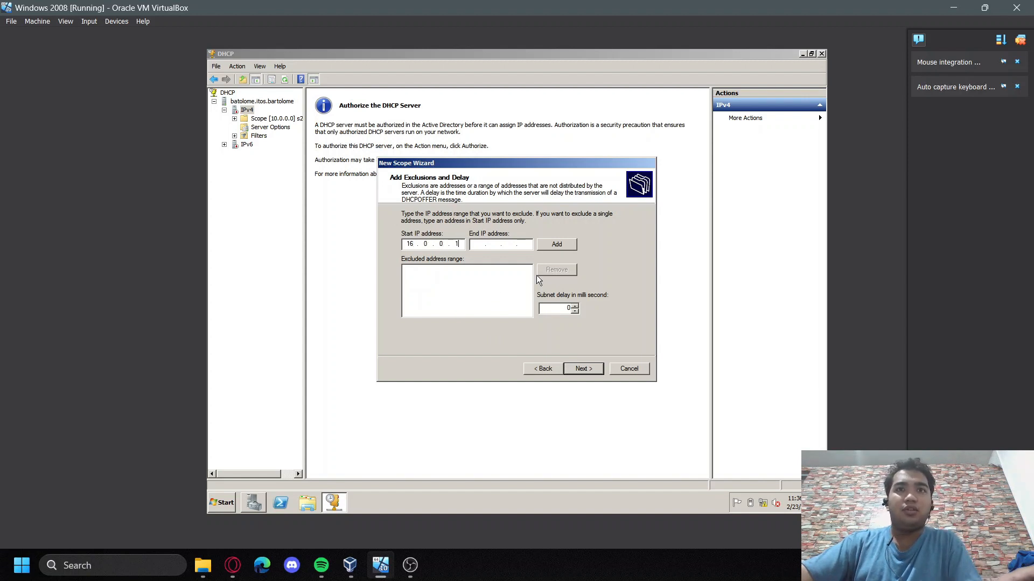
pyautogui.click(563, 247)
# Enter 16.0.0.17 as another single address to exclude from the scope and continue past the exclusions
pyautogui.click(426, 247)
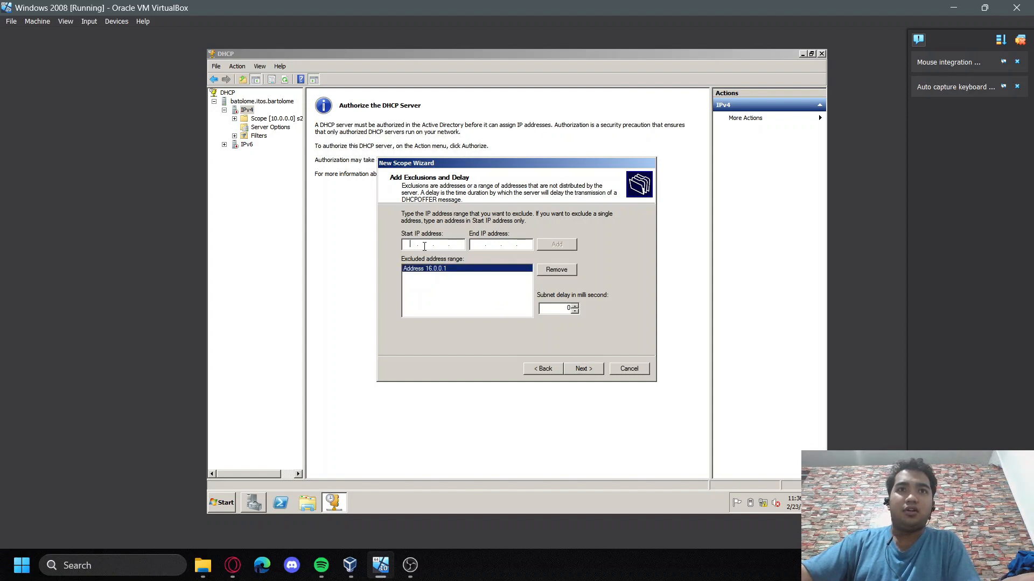
pyautogui.write('1')
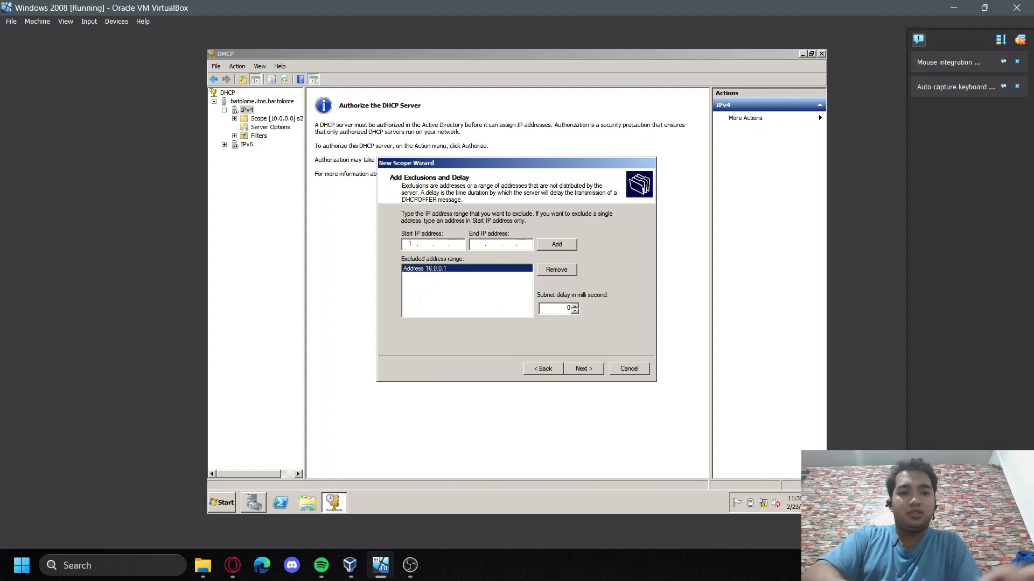
pyautogui.write('6.0.0.')
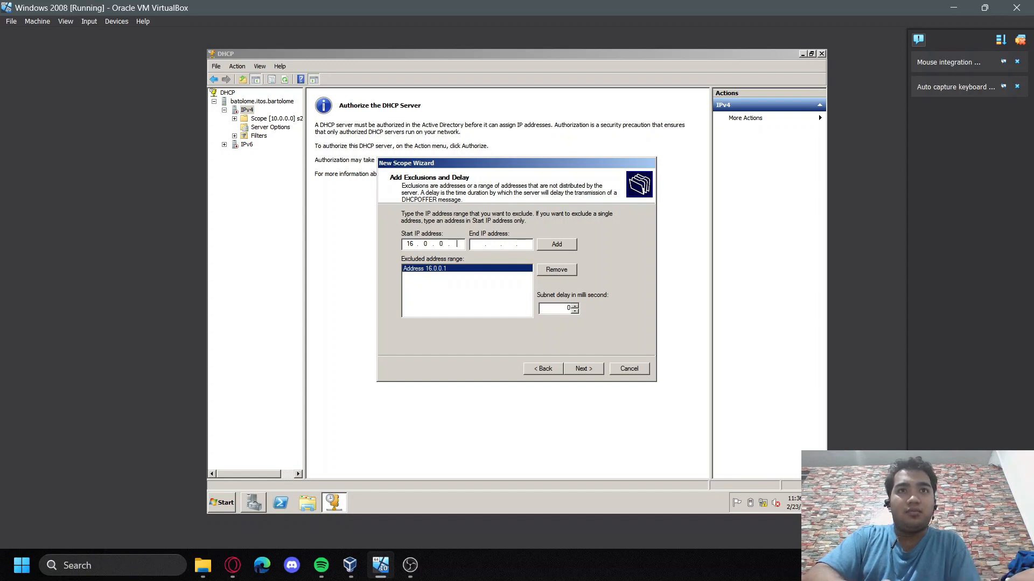
pyautogui.write('17')
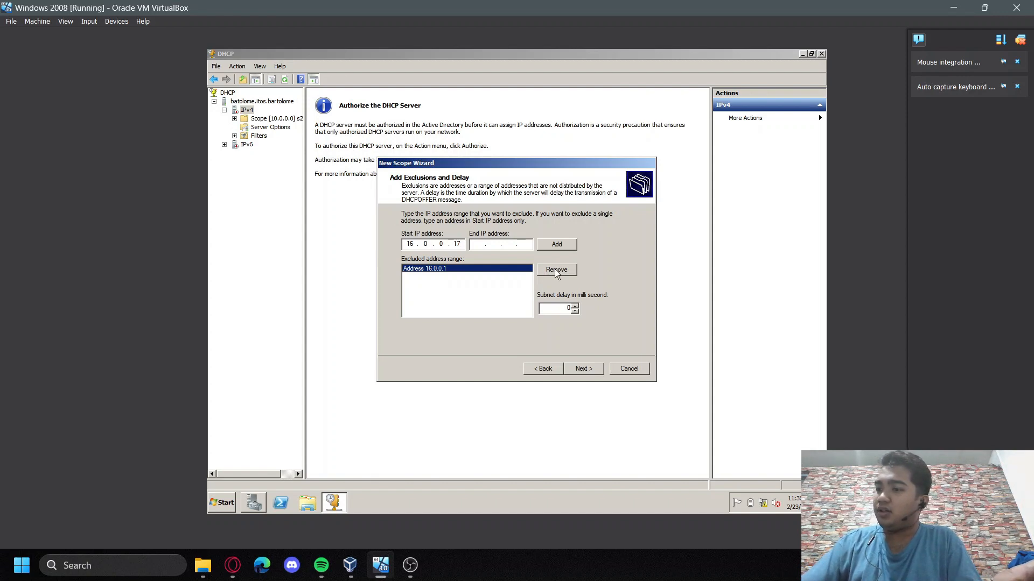
pyautogui.click(585, 369)
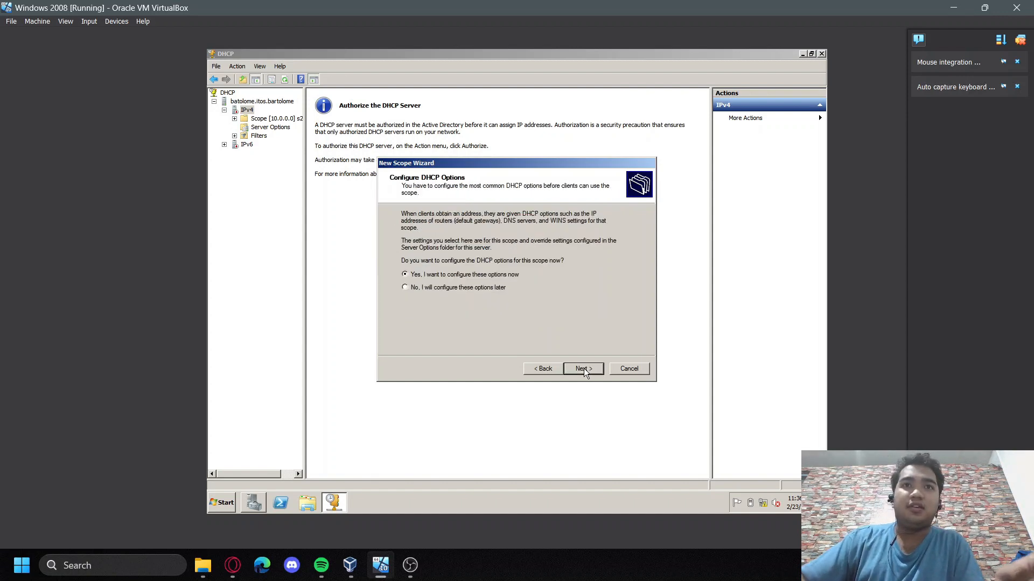
# Return to the lease duration, set its hours to 16, and continue to the DHCP options
pyautogui.click(540, 371)
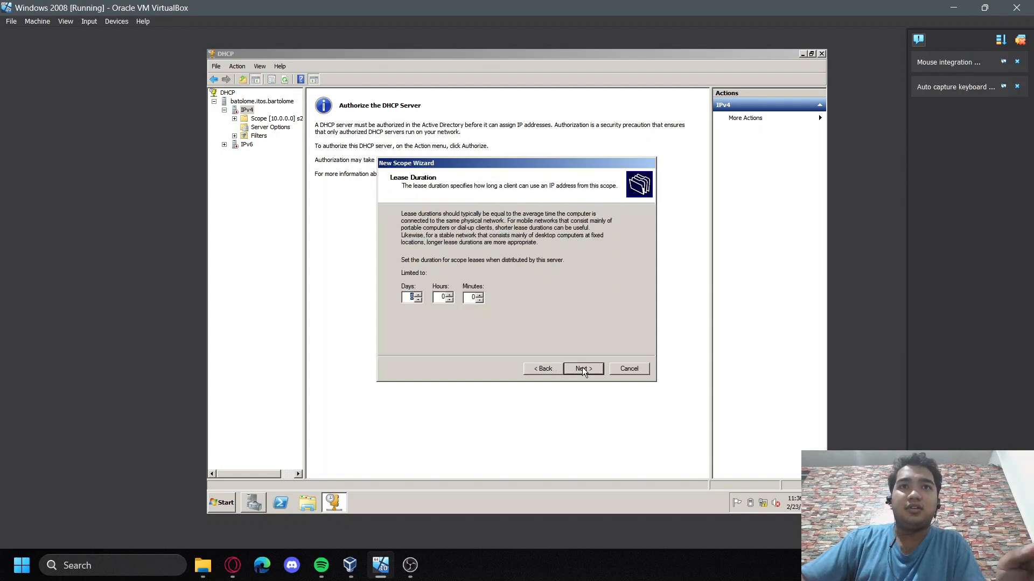
pyautogui.click(445, 297)
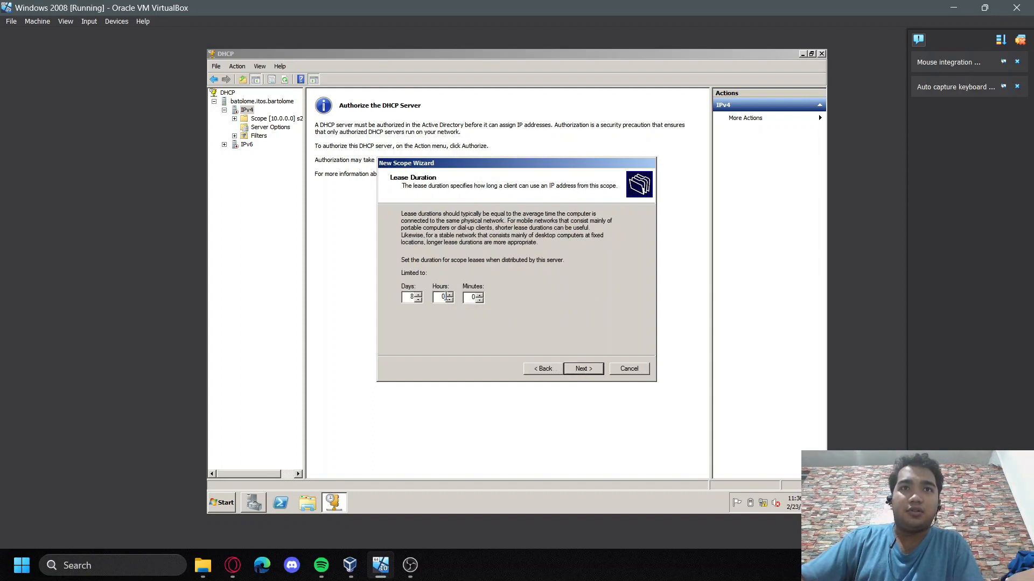
pyautogui.doubleClick(444, 297)
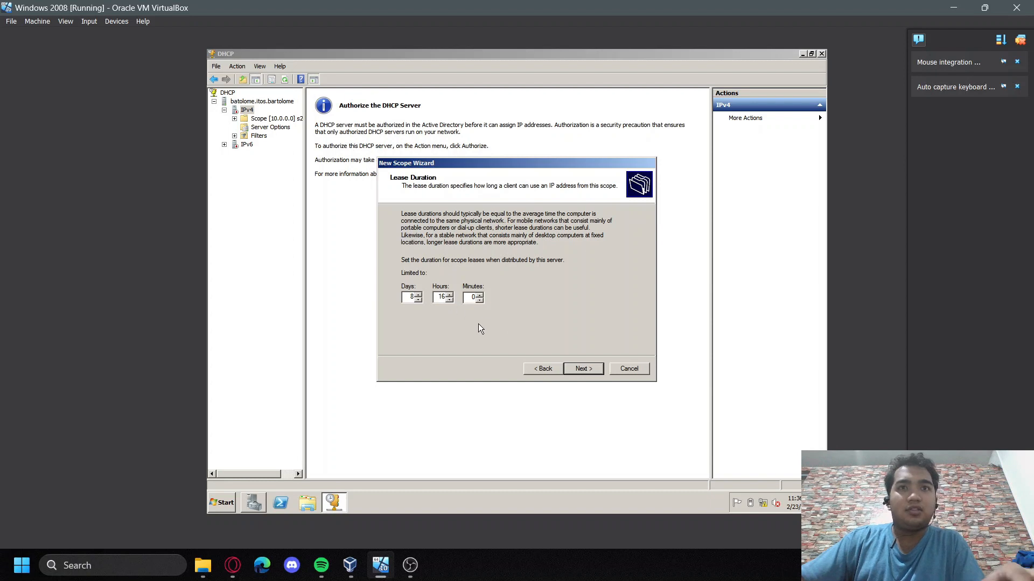
pyautogui.click(586, 364)
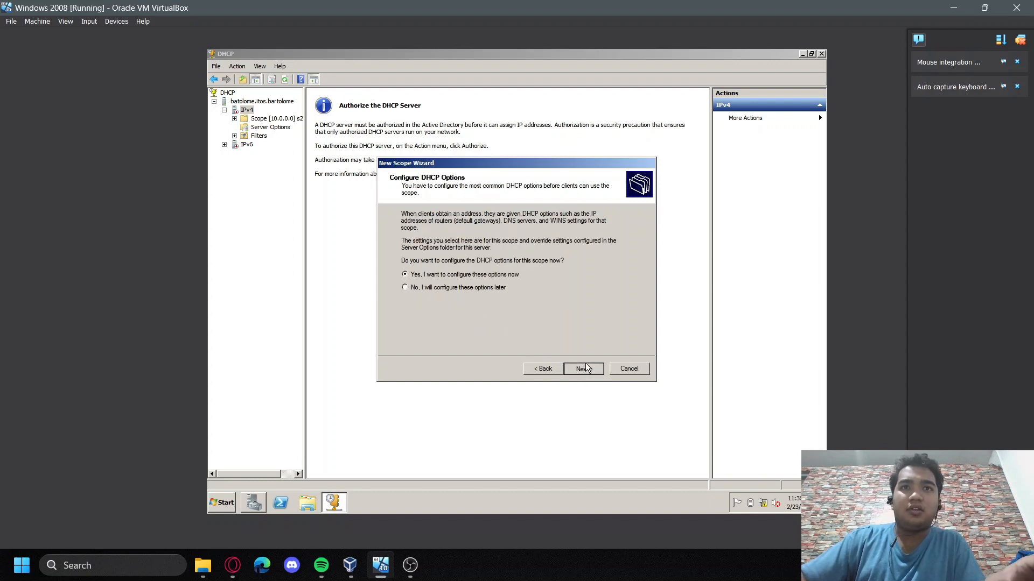
# Choose to configure the DHCP options now, add 127.168.1.100 as the router (default gateway), and continue
pyautogui.click(585, 364)
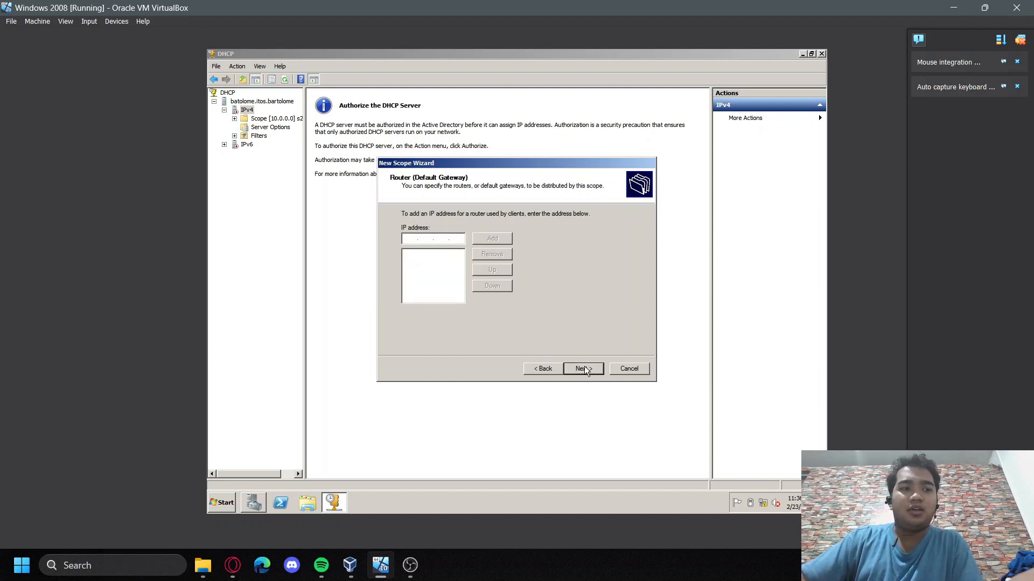
pyautogui.write('127 . ')
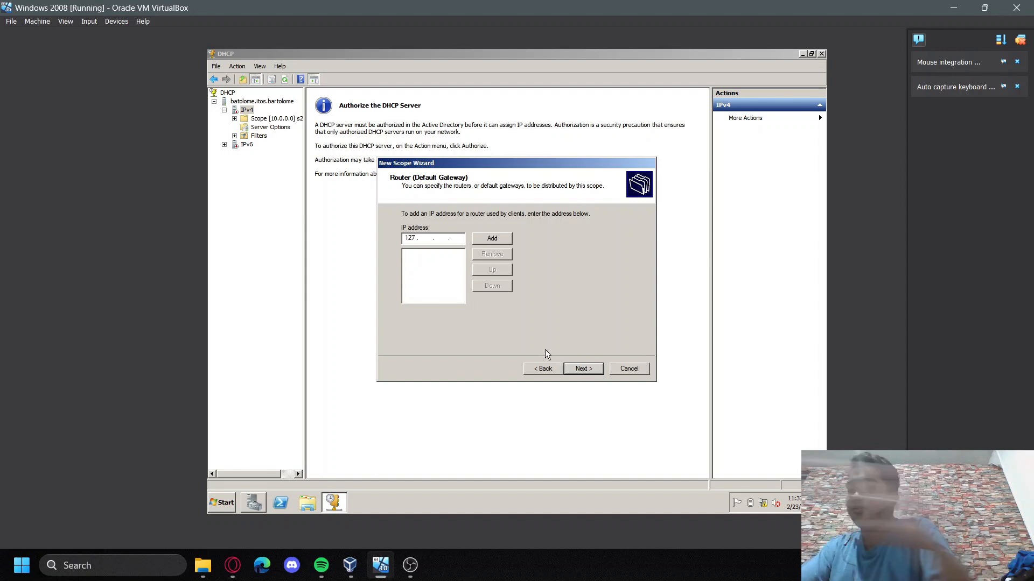
pyautogui.write('16')
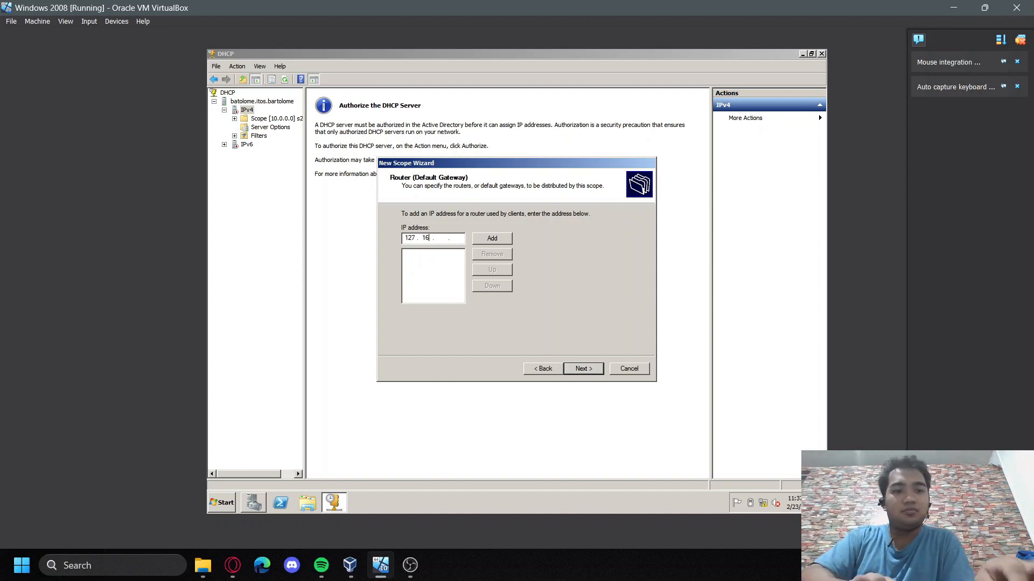
pyautogui.write('8')
pyautogui.press('Right')
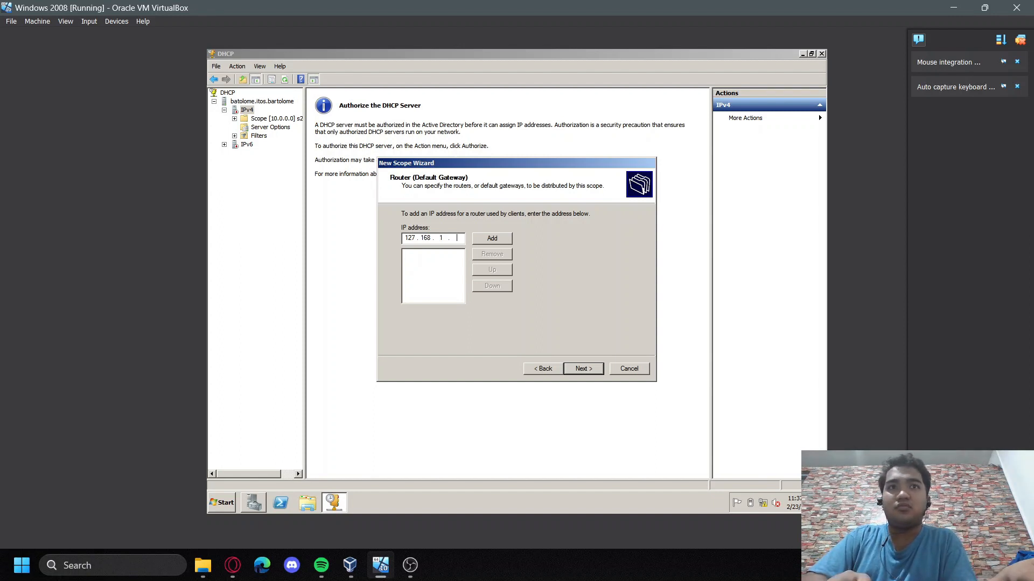
pyautogui.write('100')
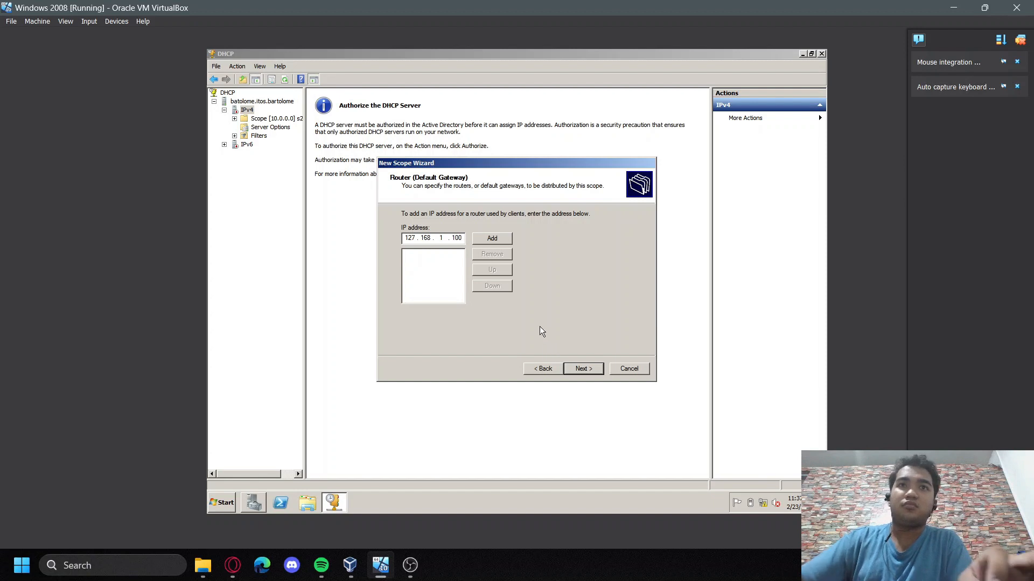
pyautogui.click(492, 238)
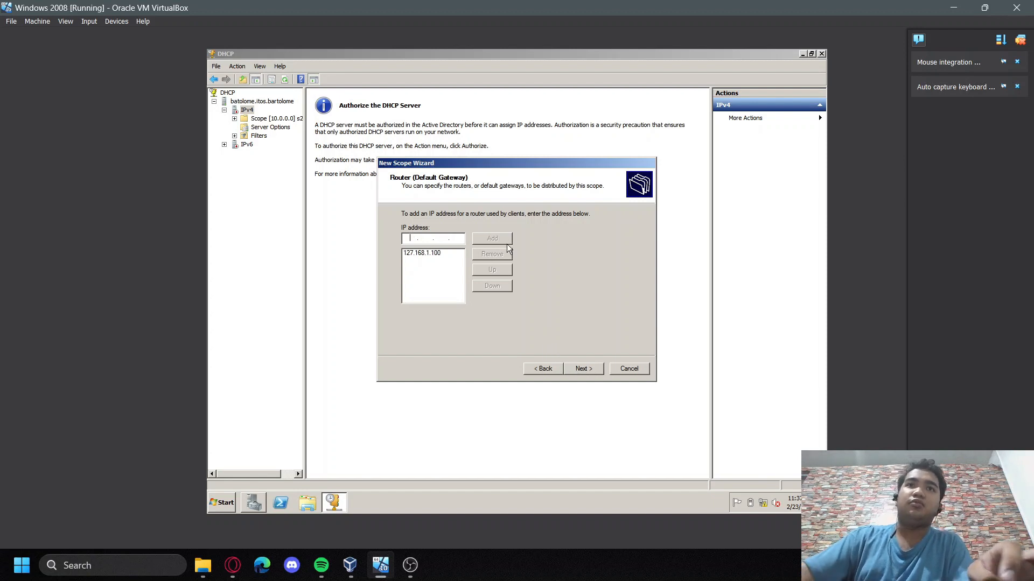
pyautogui.click(576, 368)
# Enter "s2a girls" as the DNS server name and continue to the WINS servers
pyautogui.click(450, 281)
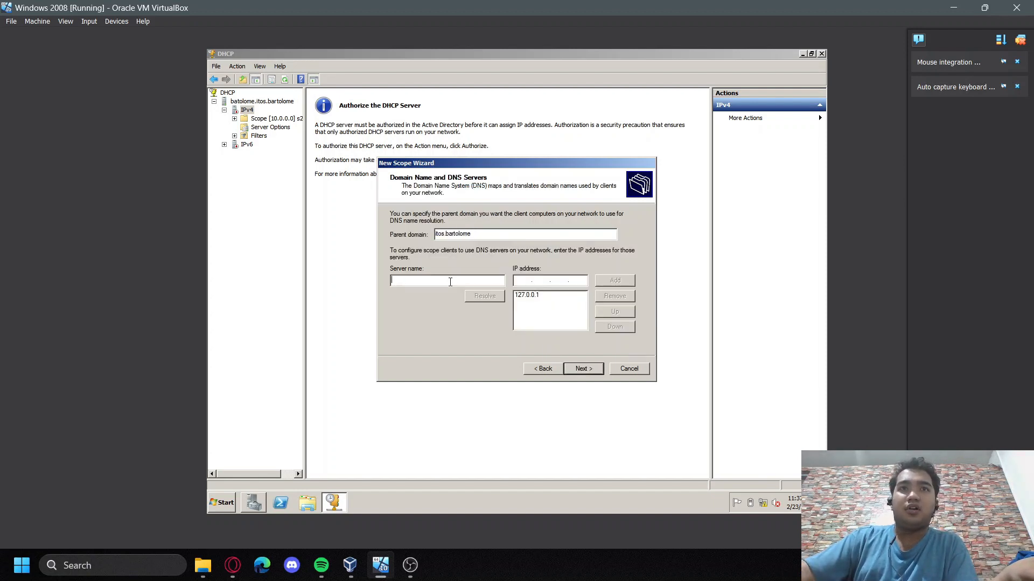
pyautogui.write('s2')
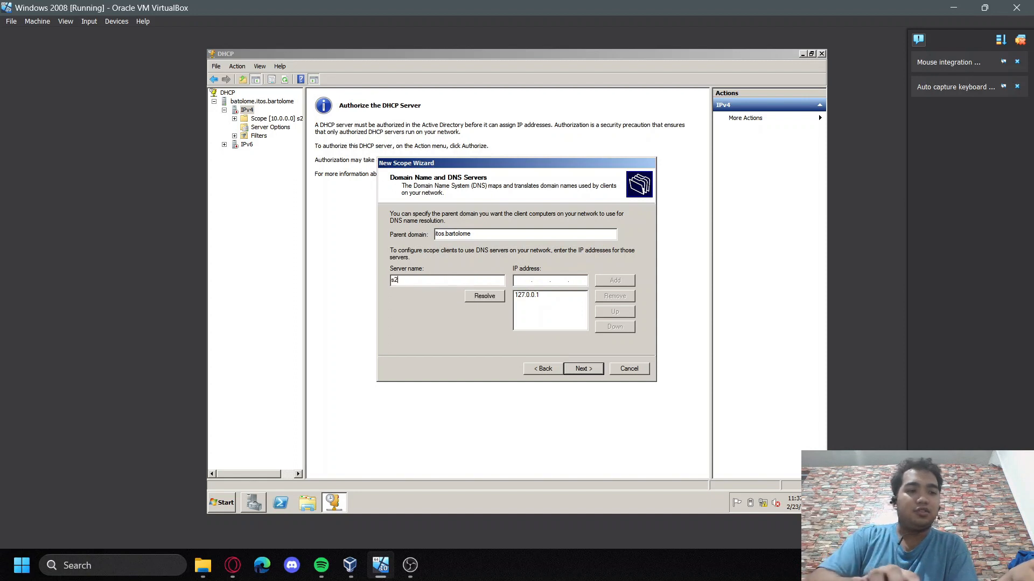
pyautogui.write('a girls')
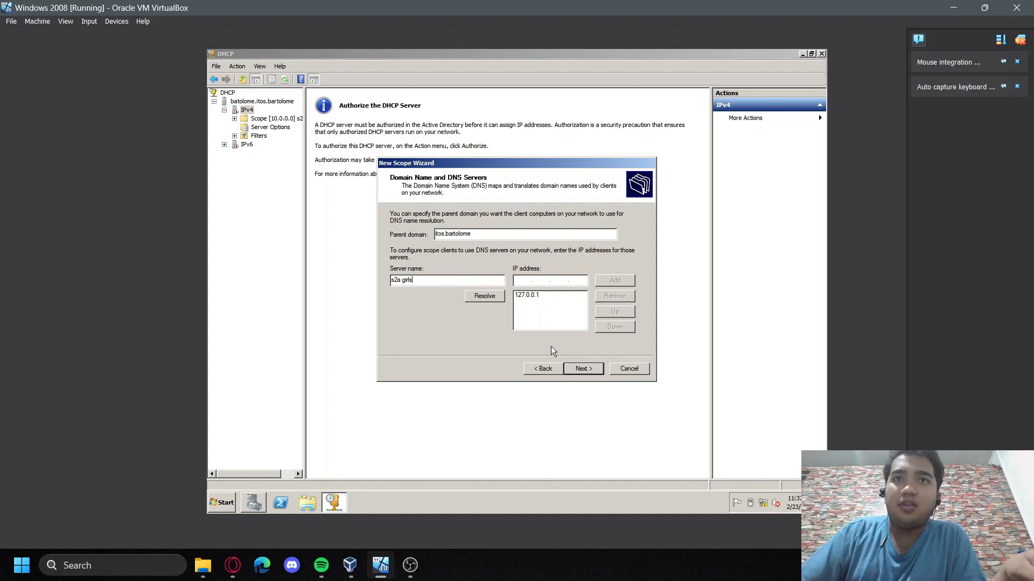
pyautogui.click(579, 371)
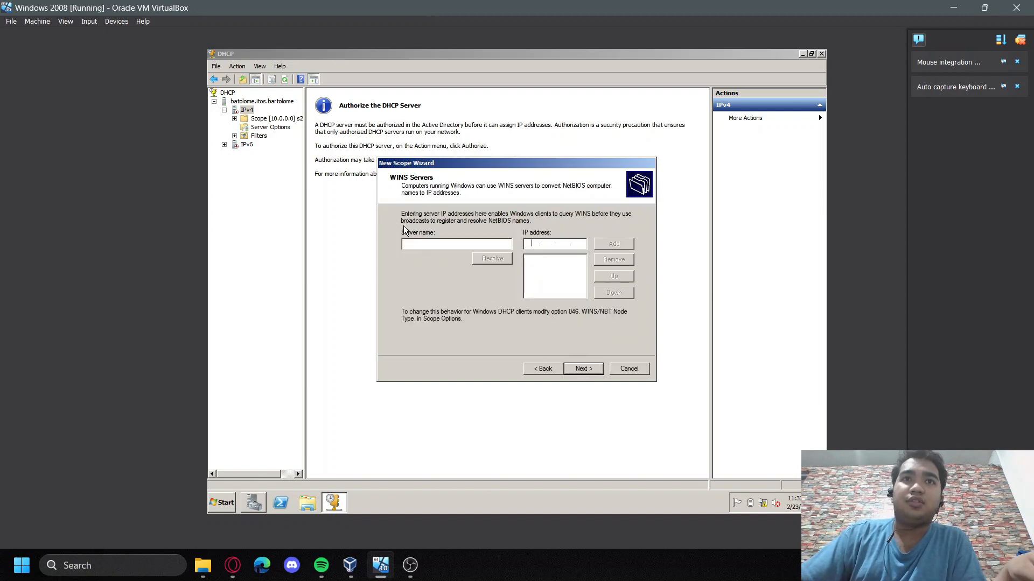
# Enter "s2a girls" as the WINS server name with IP address 8.8.4.4 and continue to scope activation
pyautogui.click(428, 243)
pyautogui.write('s2')
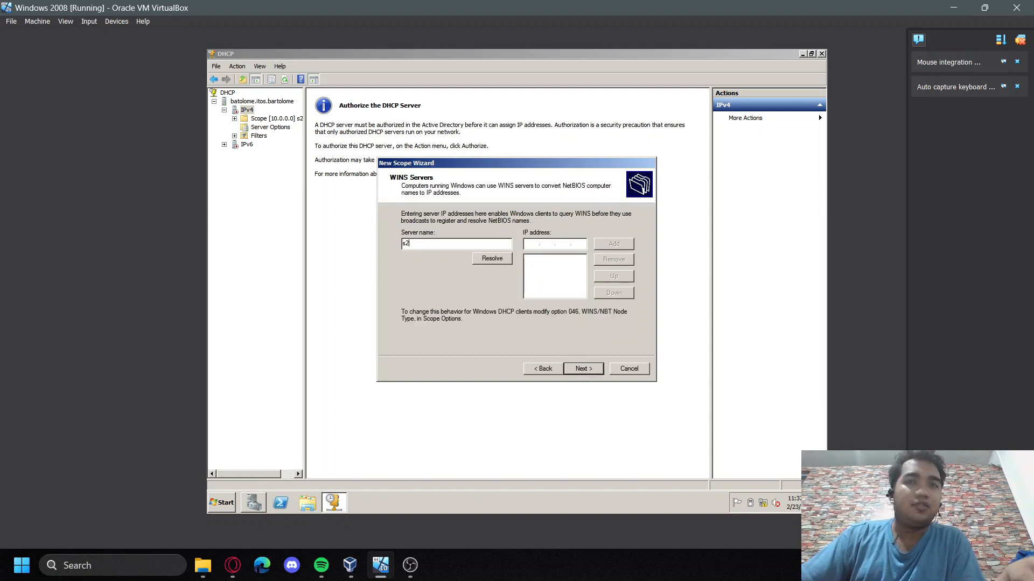
pyautogui.write('a gi')
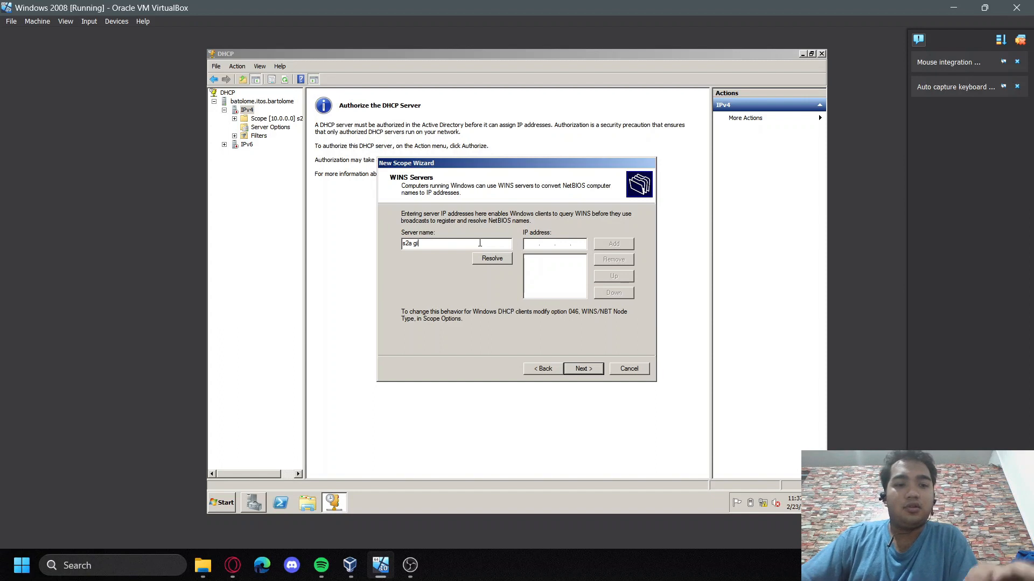
pyautogui.write('rls')
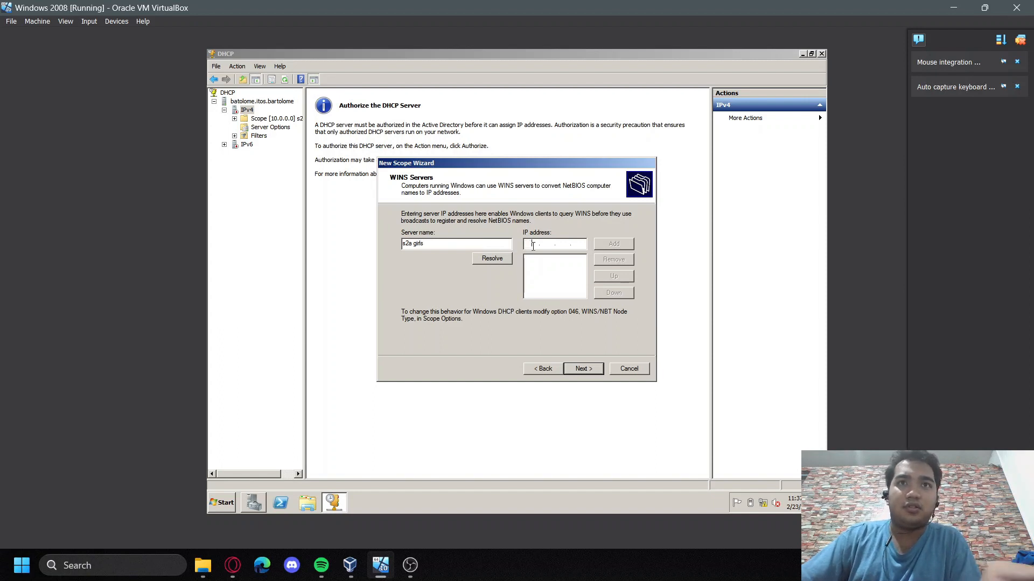
pyautogui.click(533, 245)
pyautogui.write('1')
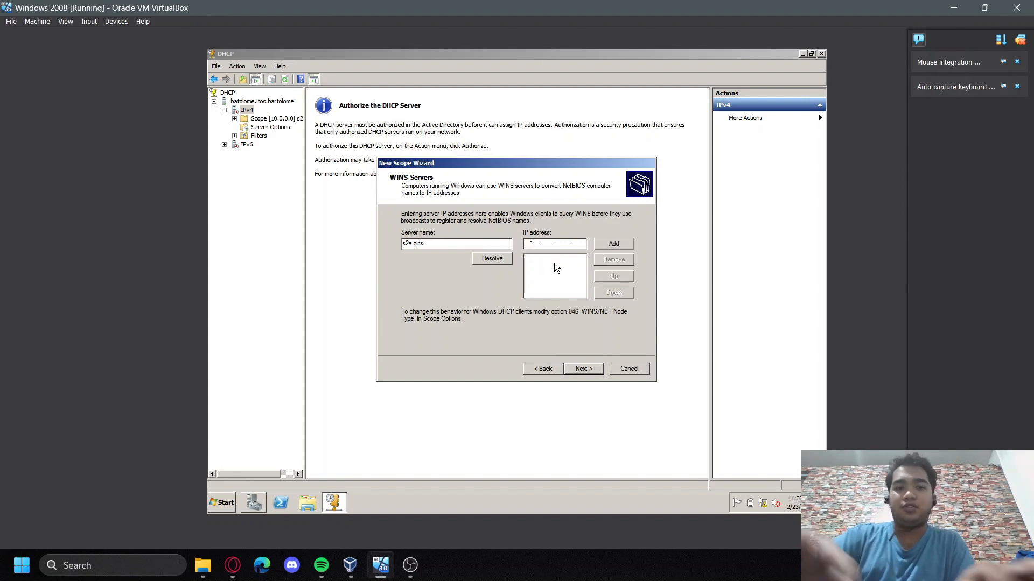
pyautogui.press('BackSpace')
pyautogui.write('8')
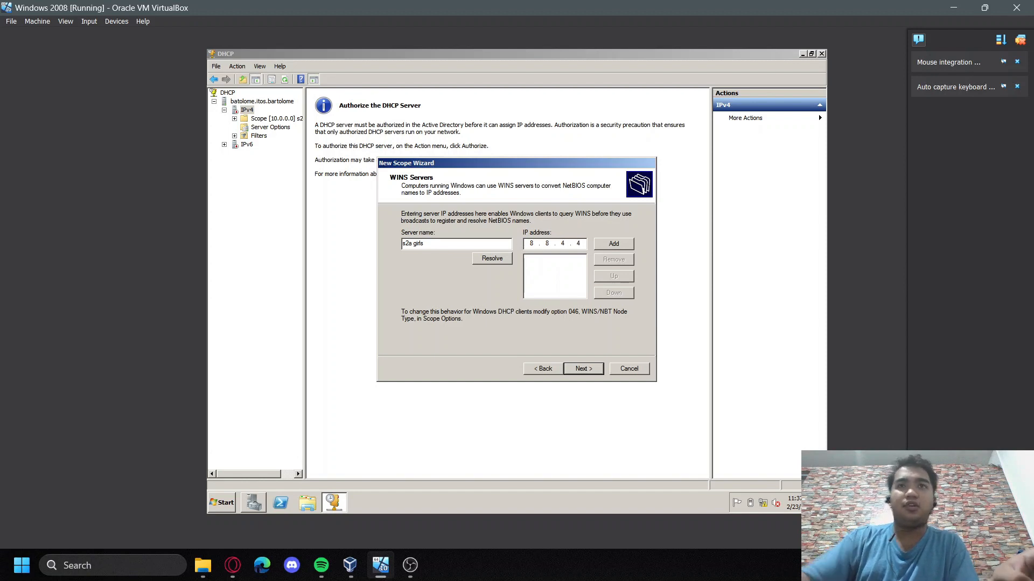
pyautogui.click(583, 369)
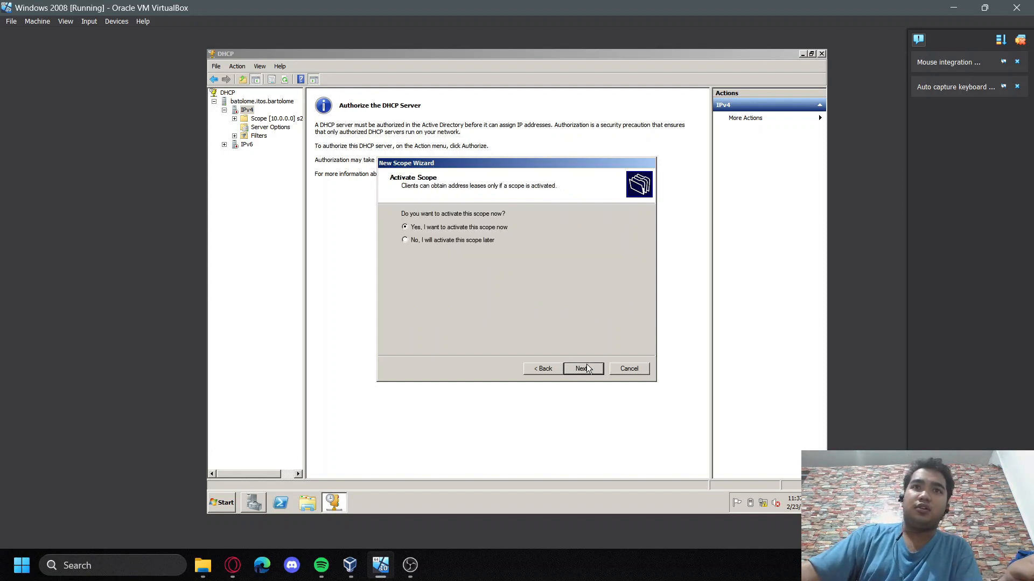
# Activate the new scope now and finish the scope wizard
pyautogui.click(584, 369)
pyautogui.click(585, 369)
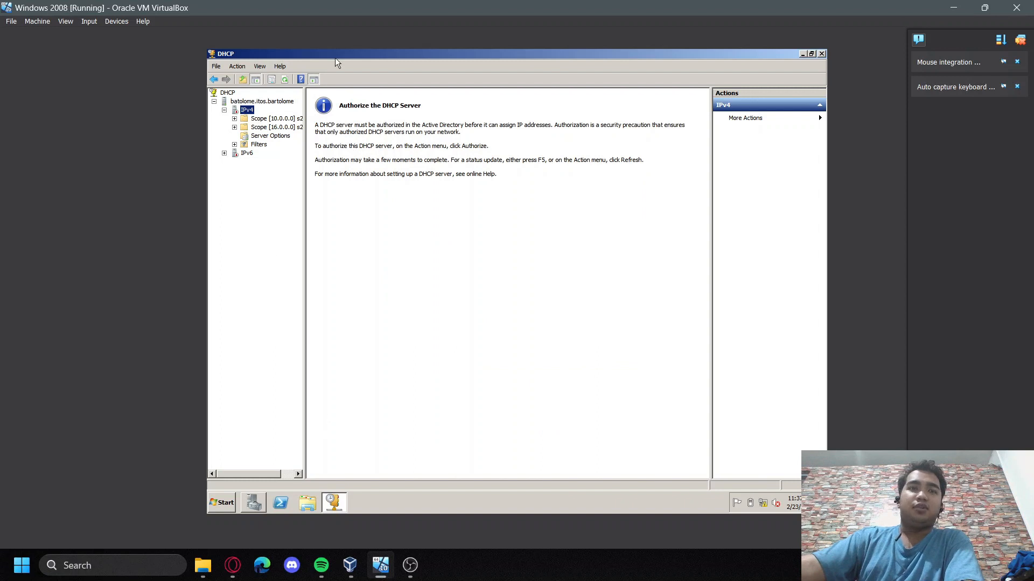
pyautogui.moveTo(246, 473)
pyautogui.mouseDown()
pyautogui.moveTo(287, 478)
pyautogui.moveTo(241, 477)
pyautogui.mouseUp()
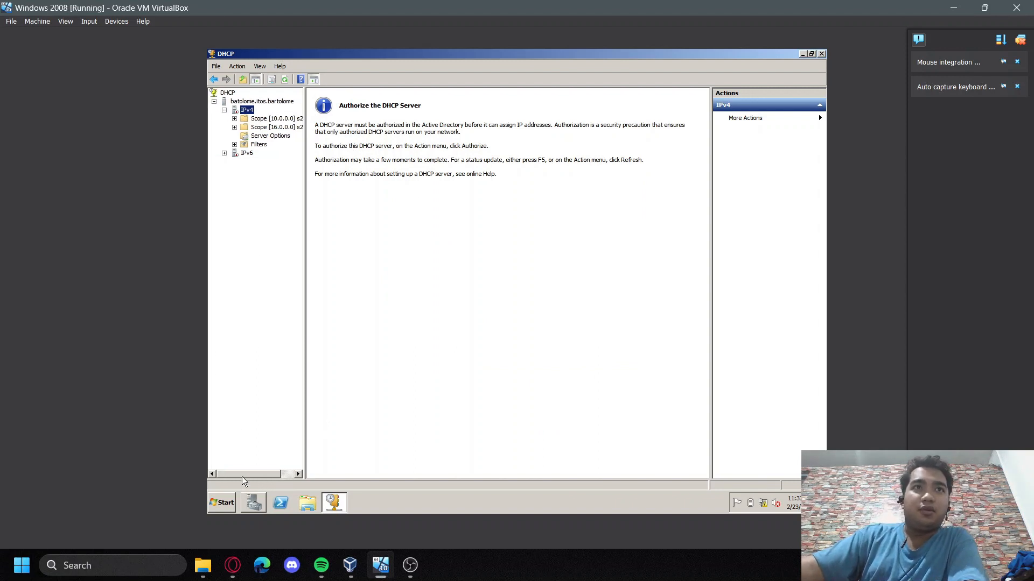